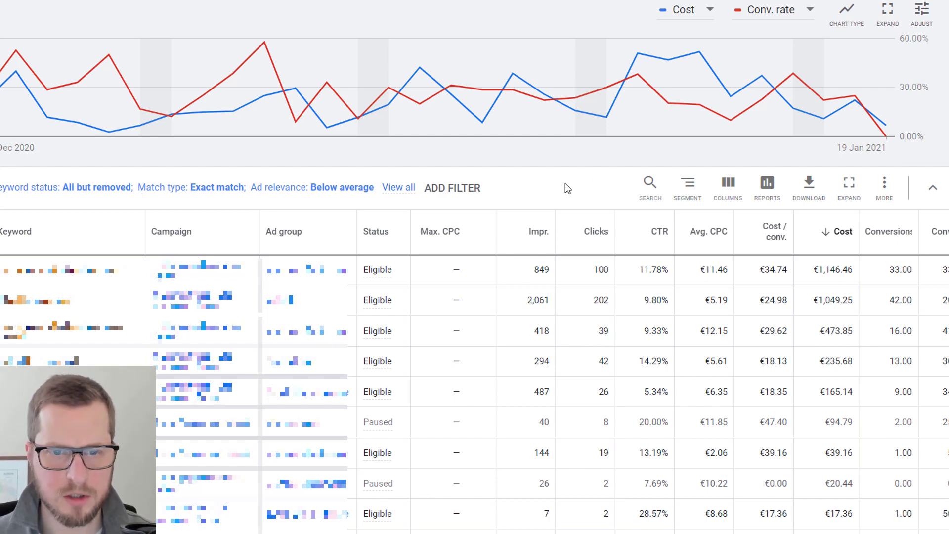
- Review the match type and ad relevance filters, and examine the keyword table's quality score and impression share columns
click(216, 188)
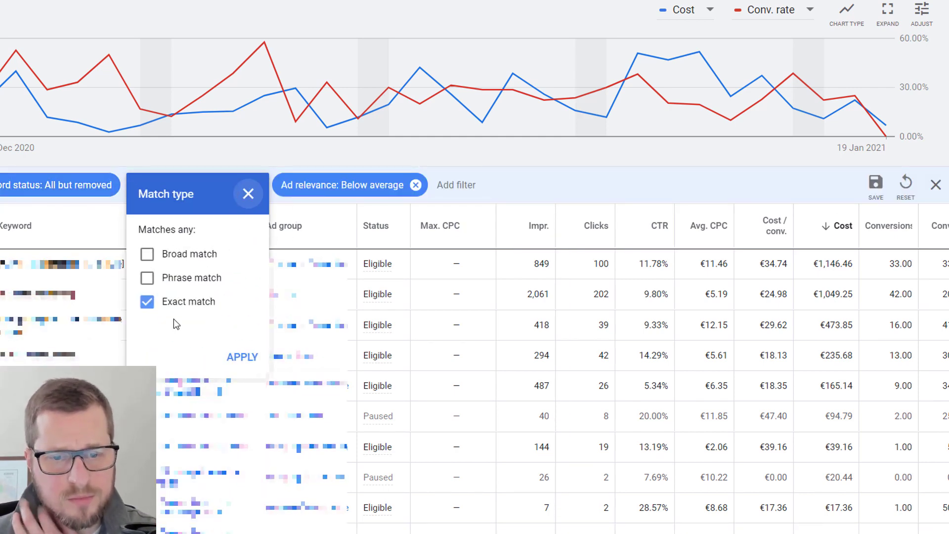
click(367, 193)
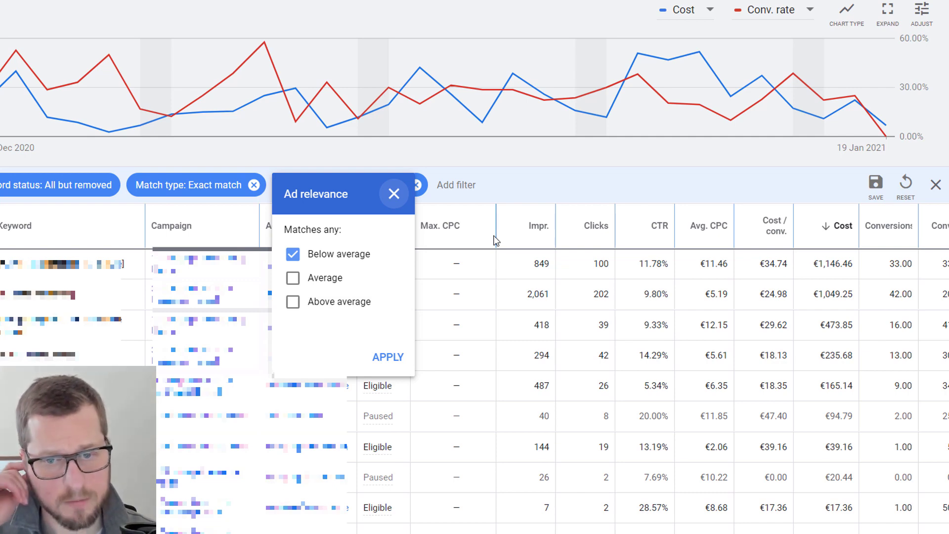
click(464, 191)
scroll(544, 371, right, 10)
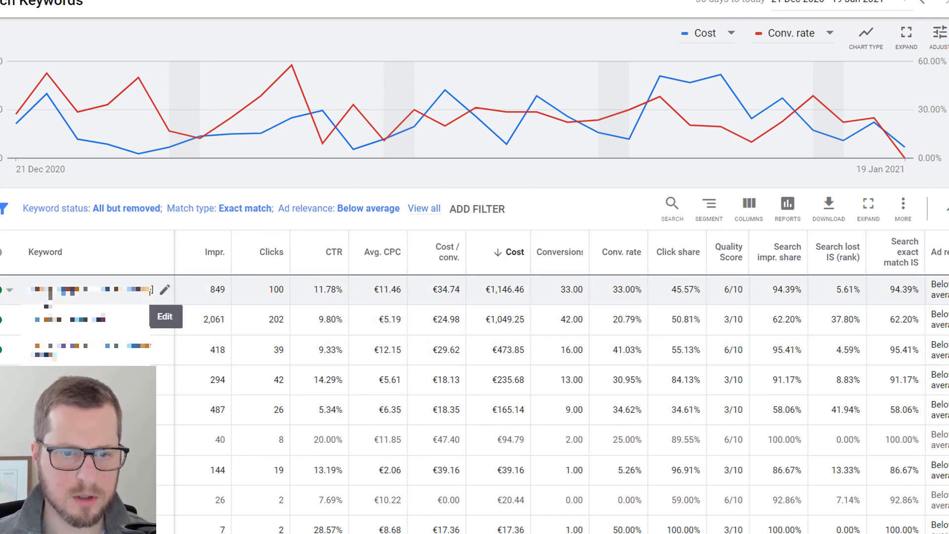
- Search Google for mortgage protection insurance, the keyword taken from the Google Ads keyword list
triple_click(152, 289)
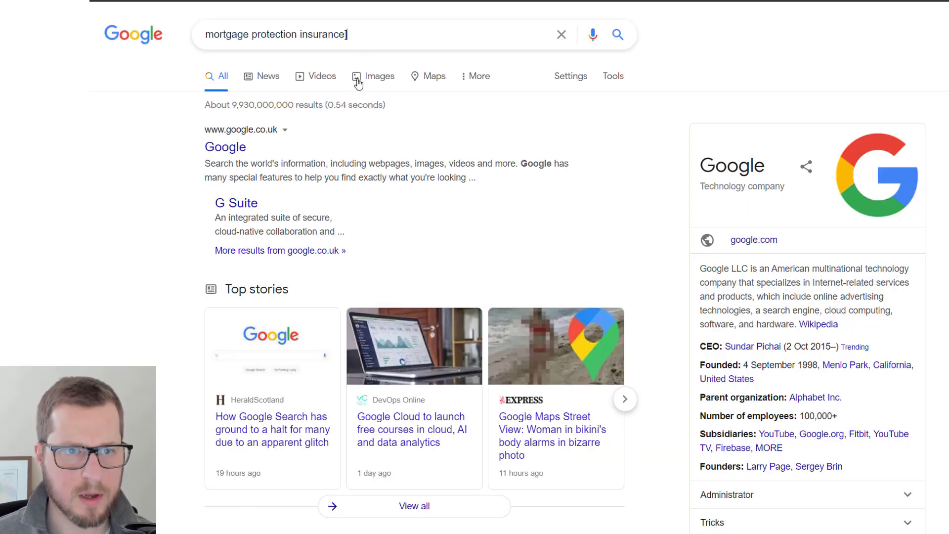
click(348, 36)
key(Return)
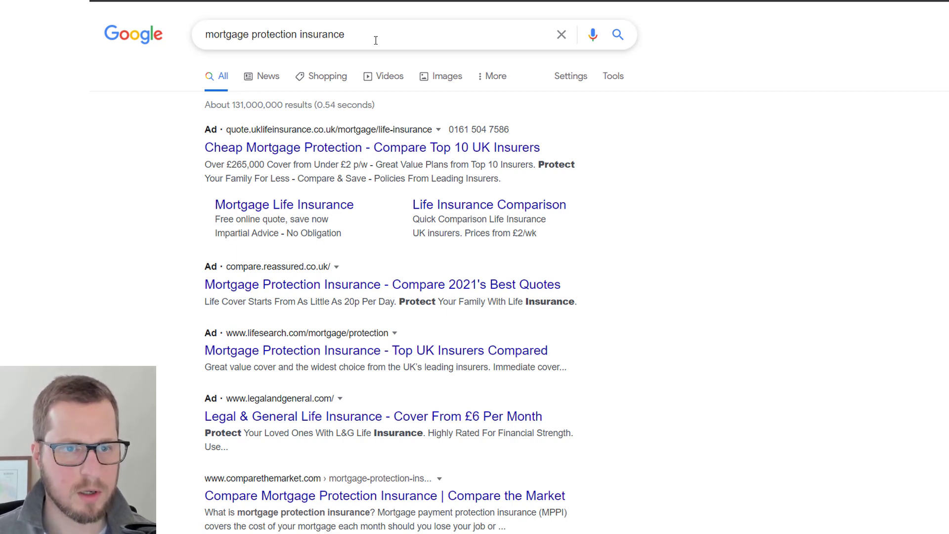
key(ctrl+shift+n)
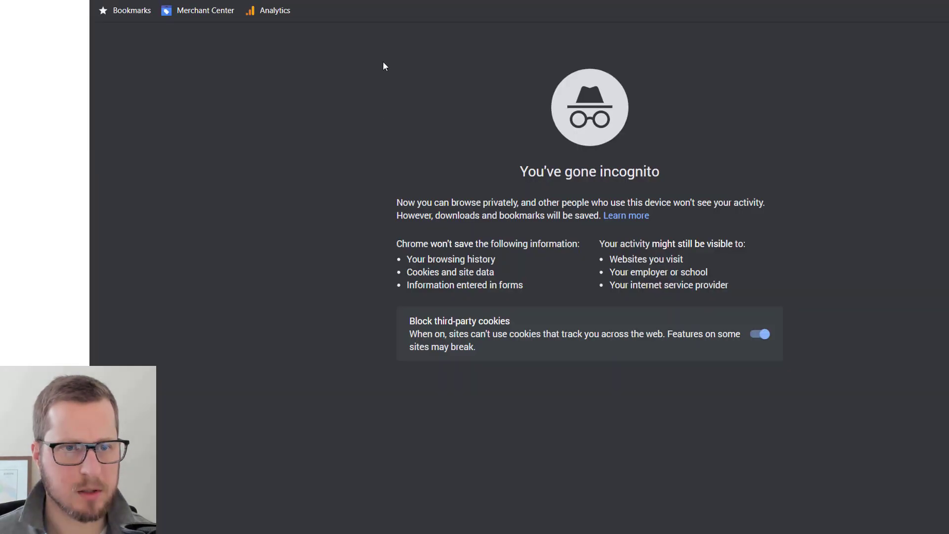
text(go)
key(Return)
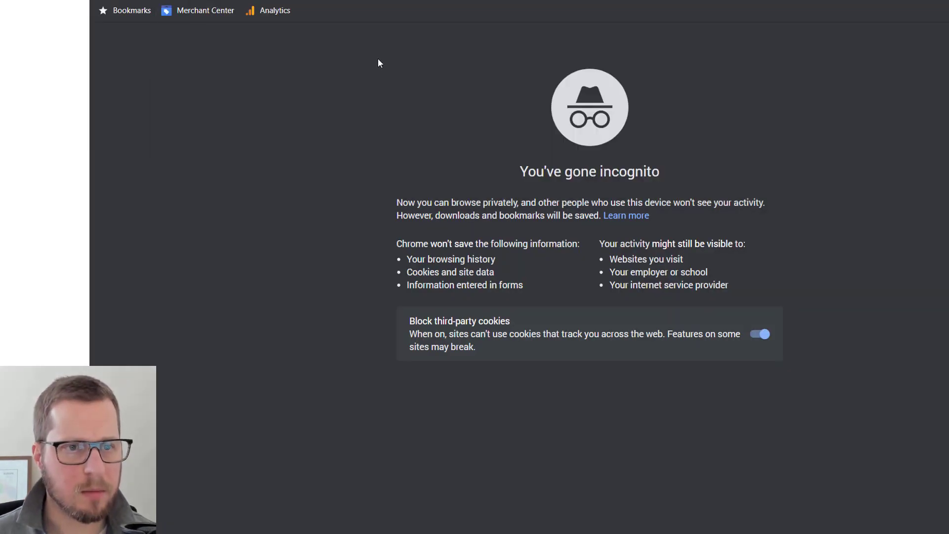
key(ctrl+w)
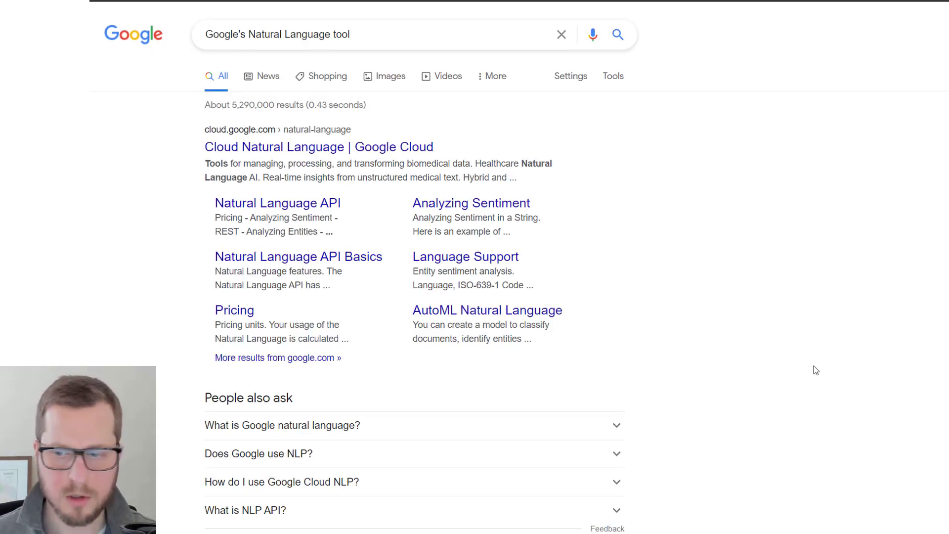
- Open the Natural Language API demo on the Cloud Natural Language page and accept the cookie notice
click(391, 27)
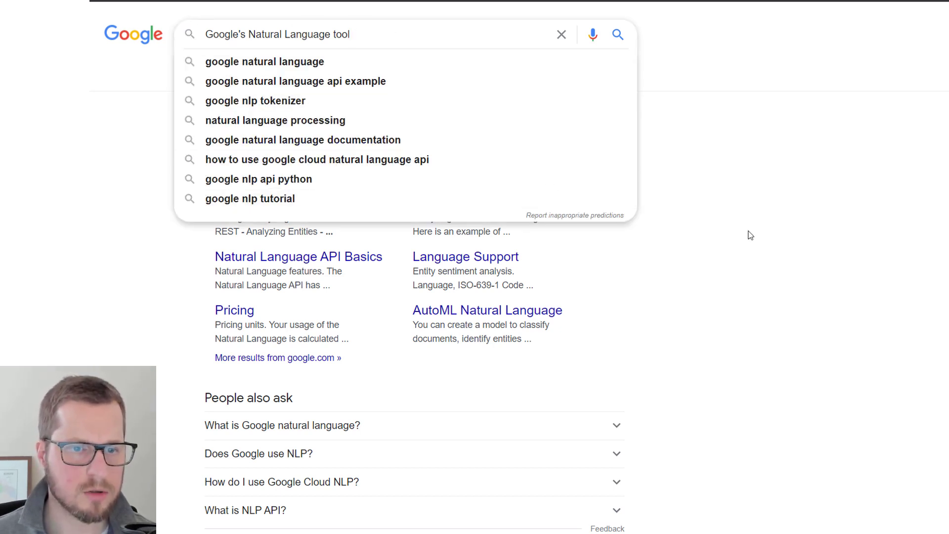
key(Escape)
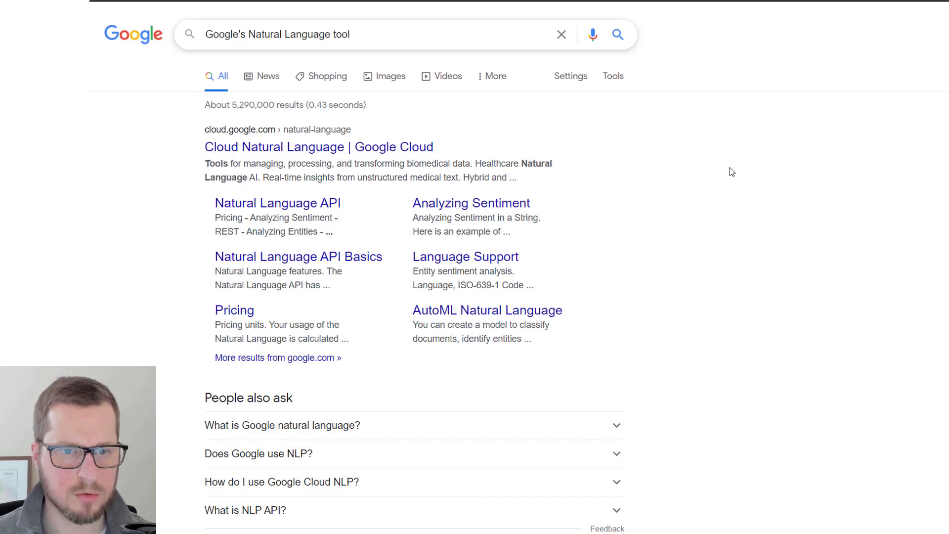
click(395, 148)
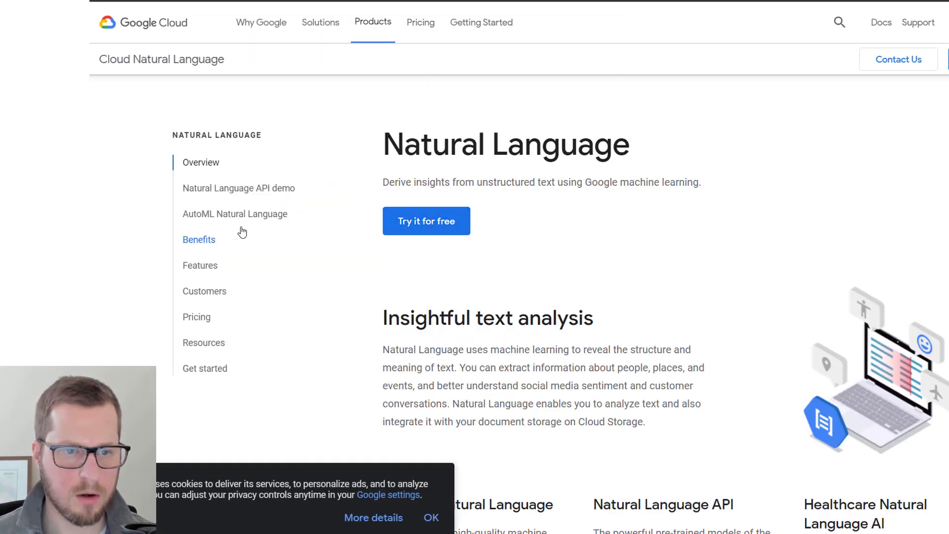
click(251, 192)
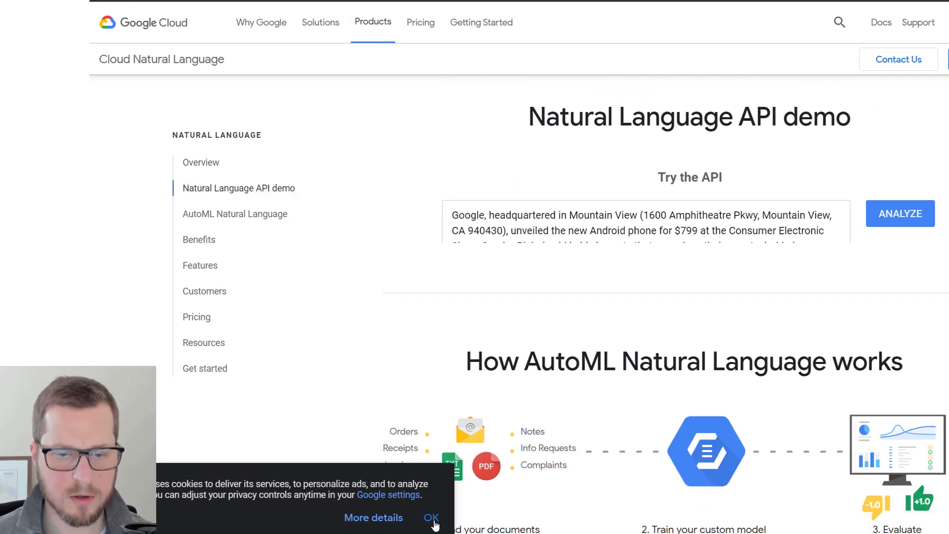
click(434, 517)
- Try to clear the sample text from the API demo's input box
drag(453, 214, 835, 216)
click(828, 239)
key(BackSpace)
key(BackSpace)
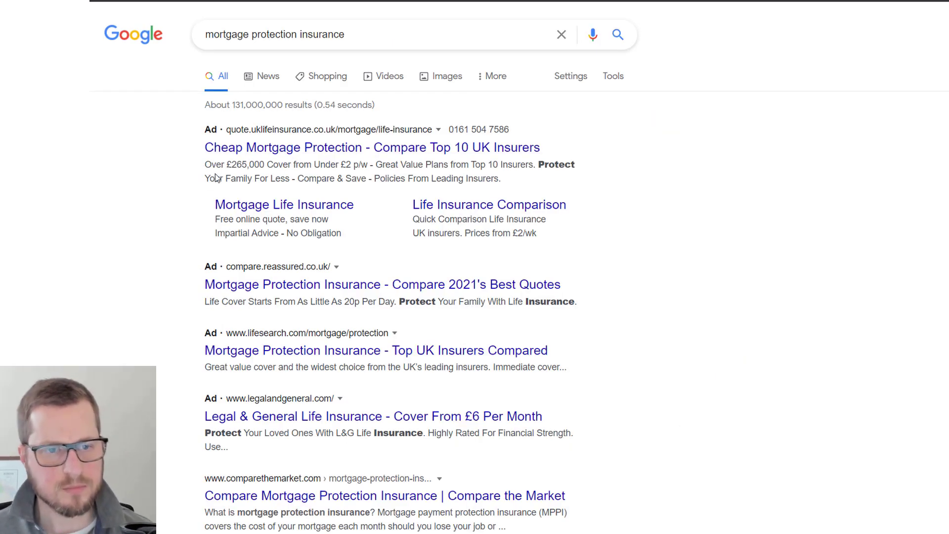
- Copy the first ad's description from the mortgage protection insurance results and analyze it in the API demo in place of the sample text
drag(207, 165, 520, 179)
key(ctrl+c)
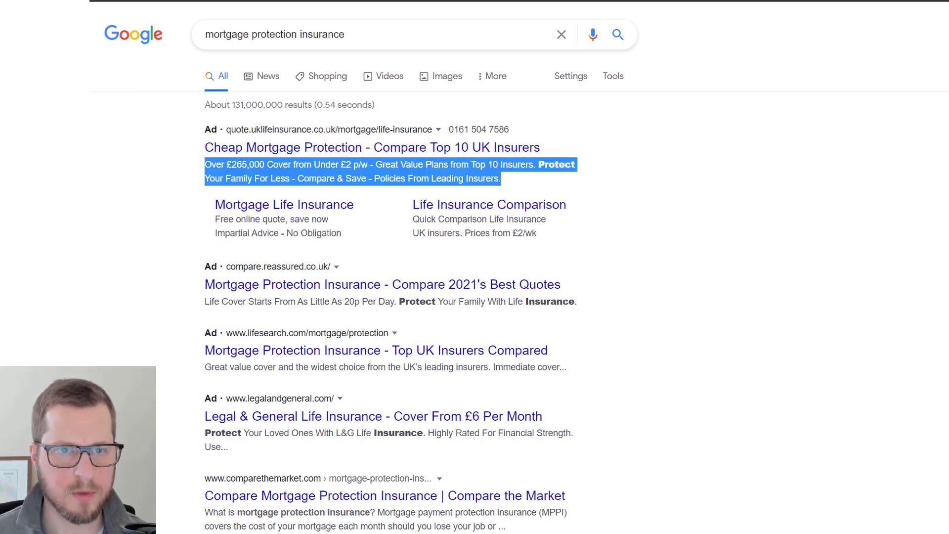
key(ctrl+Tab)
key(ctrl+v)
click(882, 221)
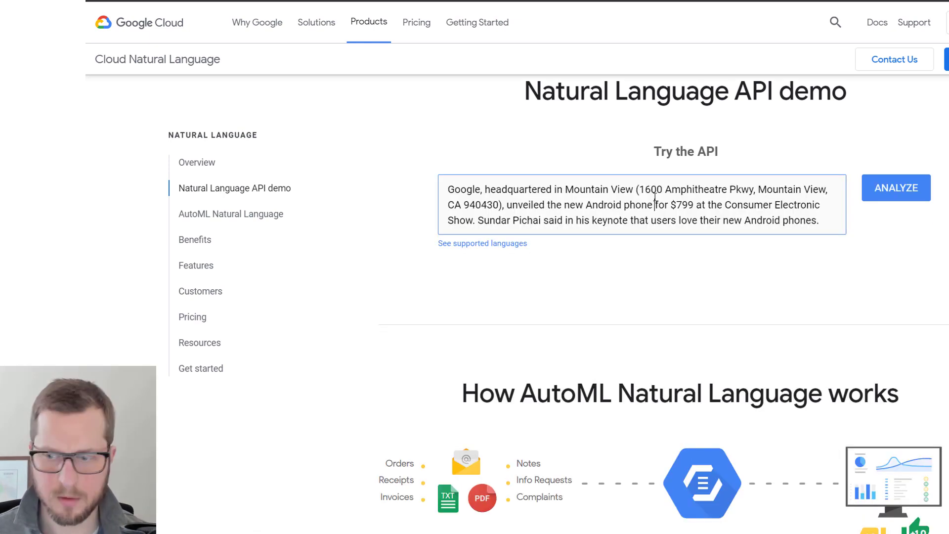
key(ctrl+a)
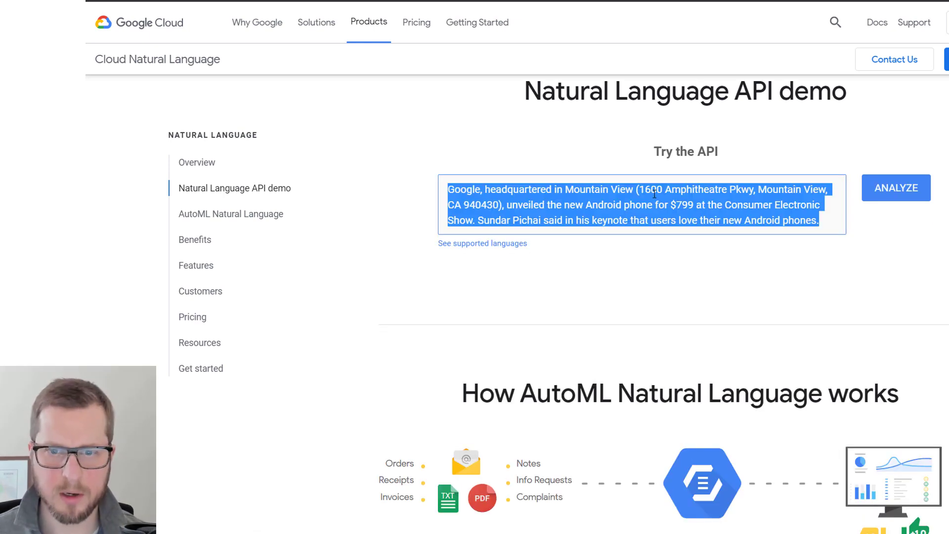
key(ctrl+v)
click(895, 189)
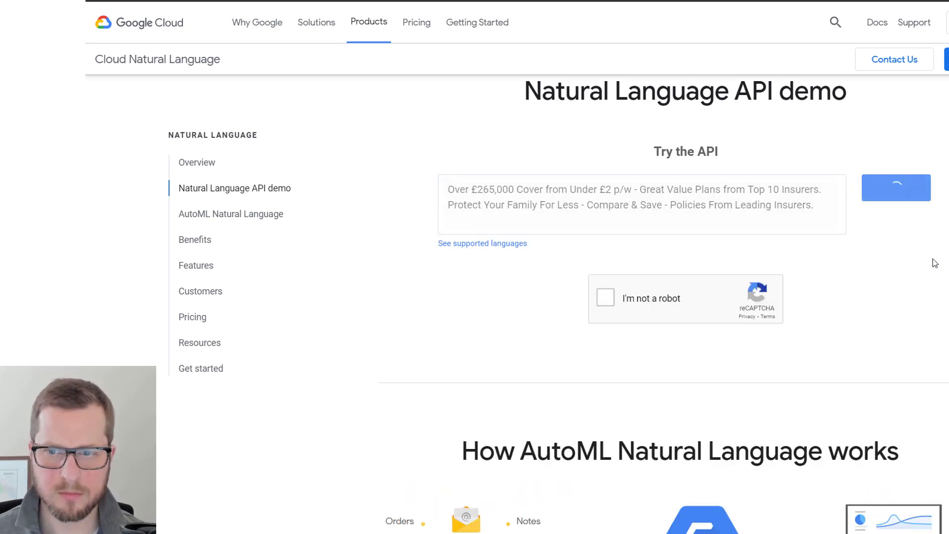
- Complete the reCAPTCHA check by selecting all squares with buses and verifying
click(605, 297)
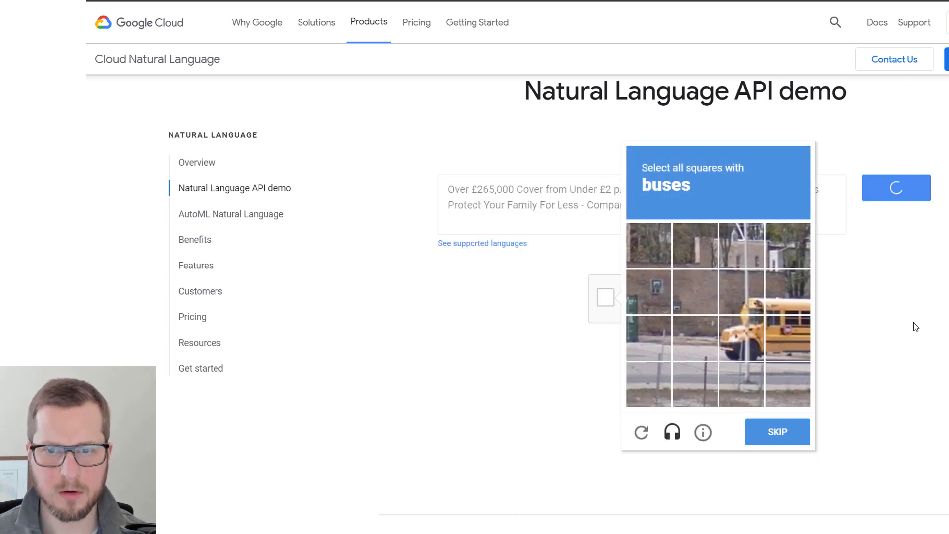
click(734, 313)
click(736, 339)
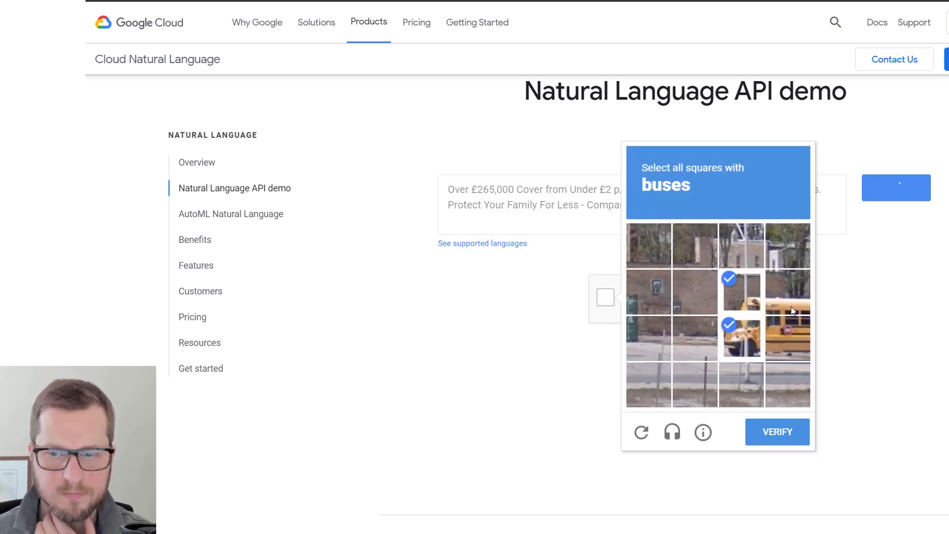
click(791, 309)
click(786, 337)
click(786, 438)
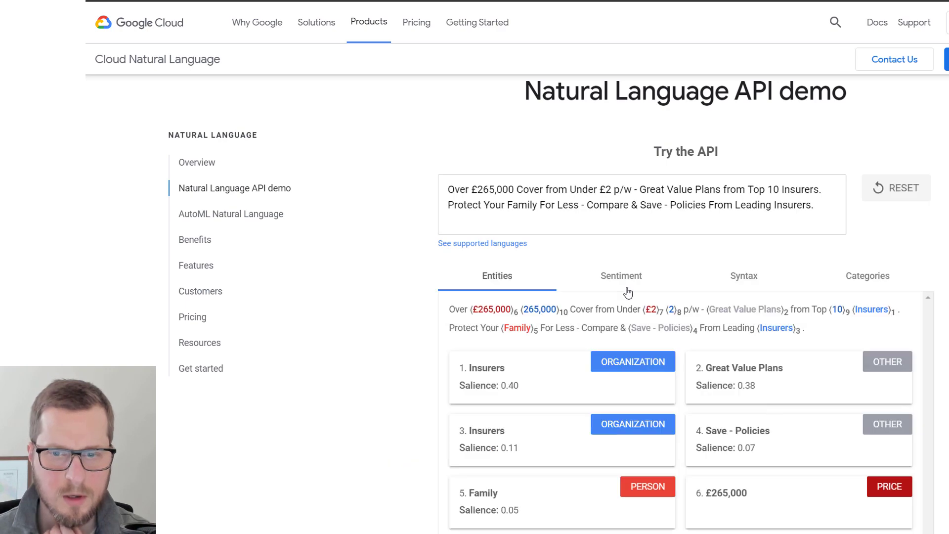
- Examine the entity salience and sentiment results for the first ad's description
scroll(682, 346, down, 3)
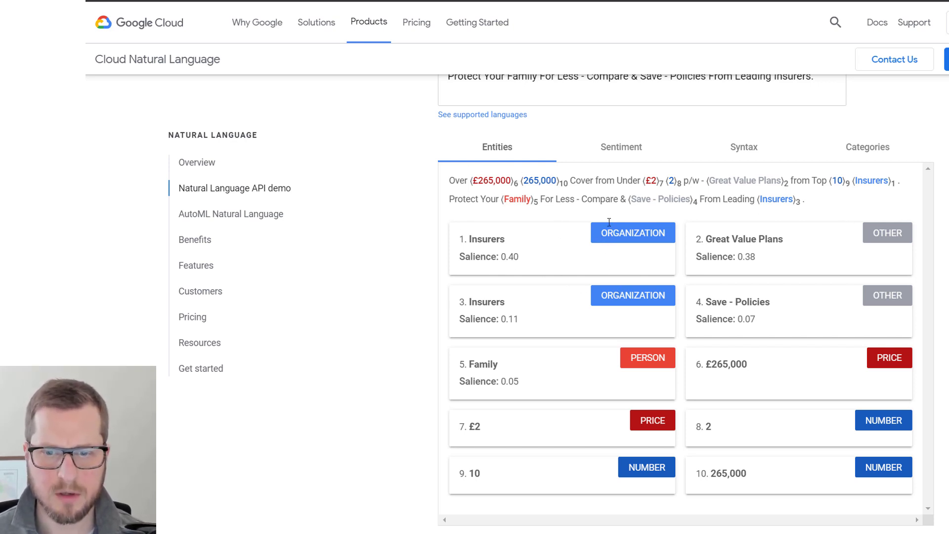
scroll(692, 232, up, 1)
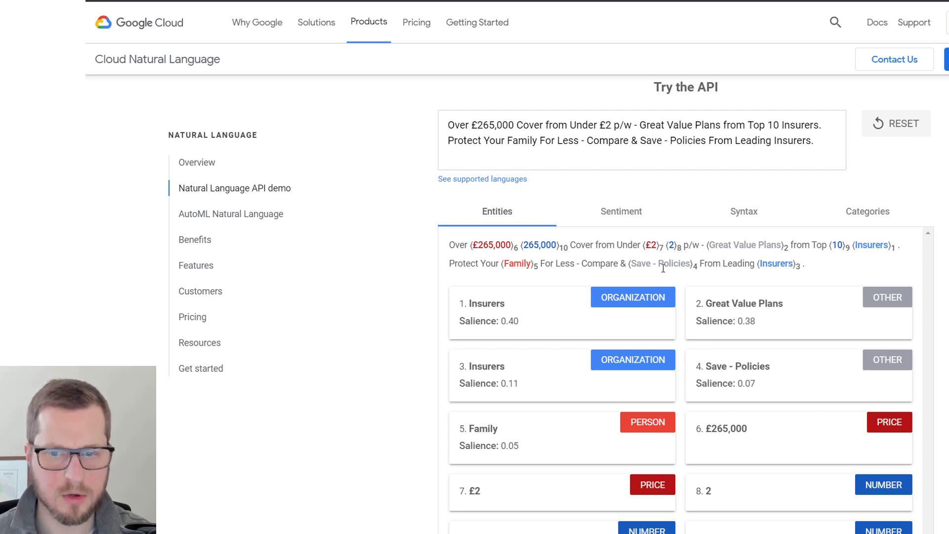
click(625, 213)
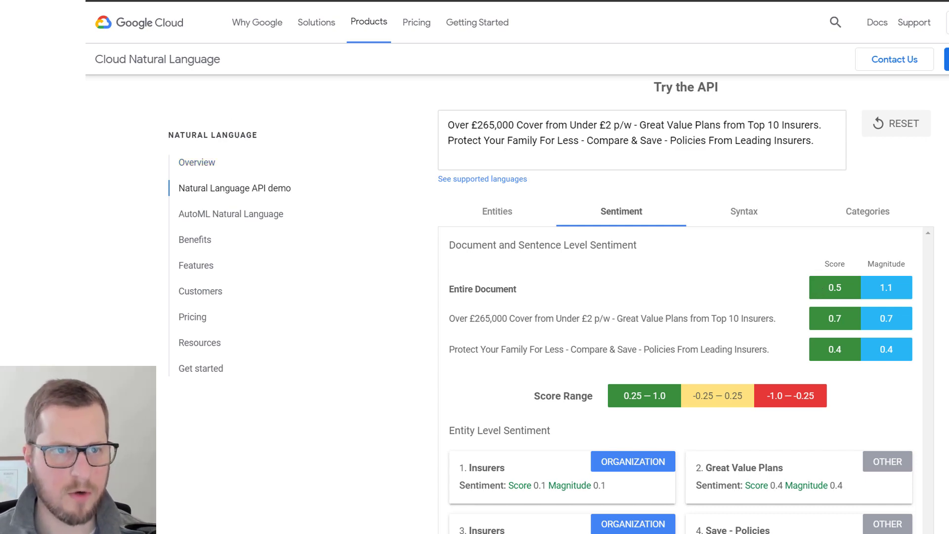
- Copy the quotesearch.com ad's description from the mortgage protection insurance search results
key(ctrl+Tab)
scroll(396, 250, down, 20)
scroll(657, 356, down, 15)
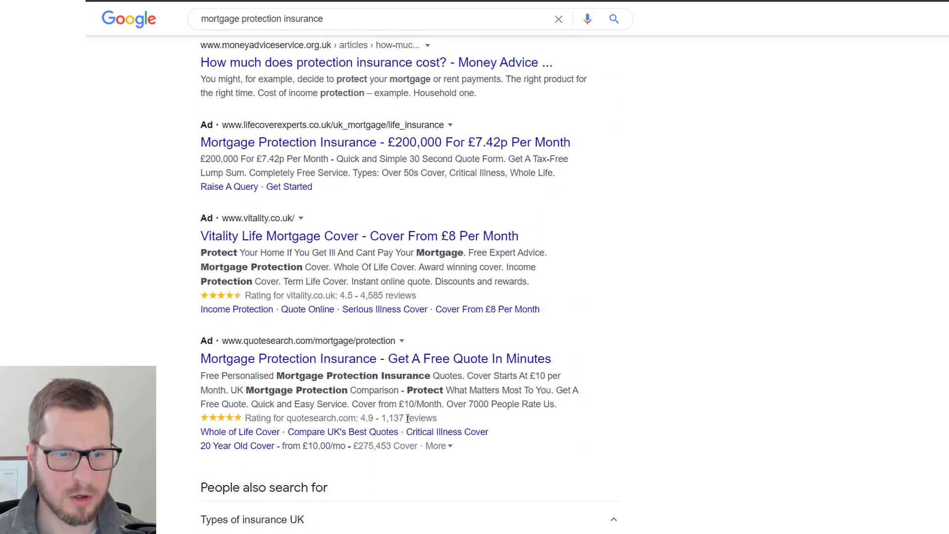
drag(582, 405, 190, 381)
key(ctrl+c)
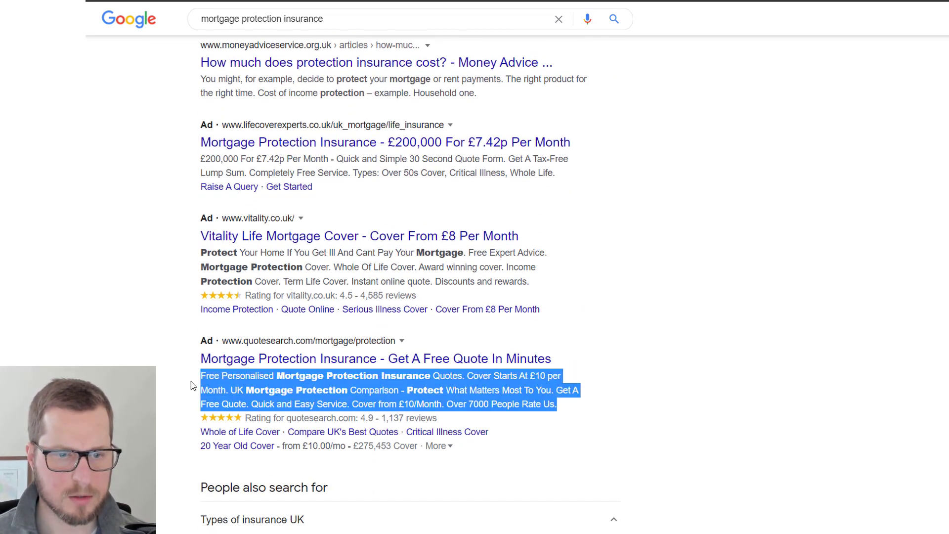
- Replace the text in the API demo with the copied quotesearch.com ad description and analyze it
key(ctrl+Tab)
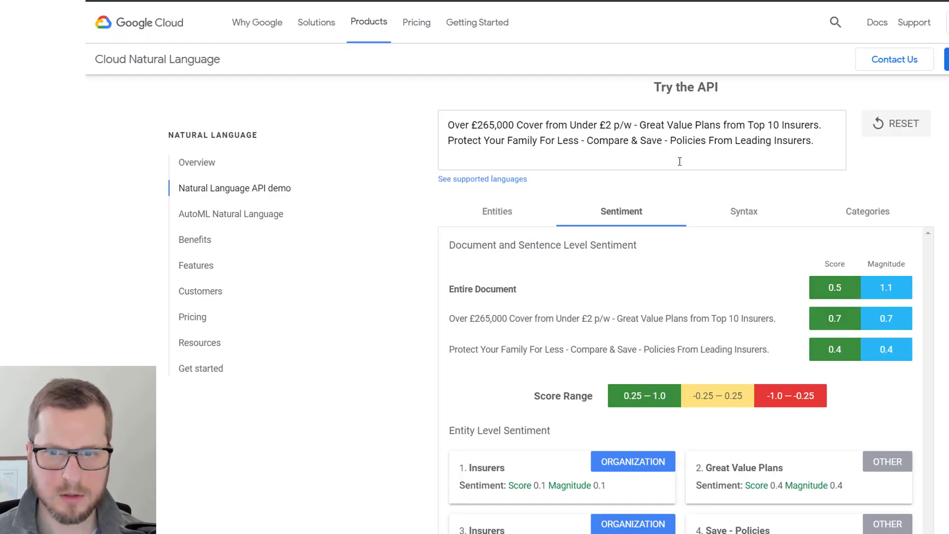
click(737, 161)
key(ctrl+a)
key(ctrl+v)
click(915, 130)
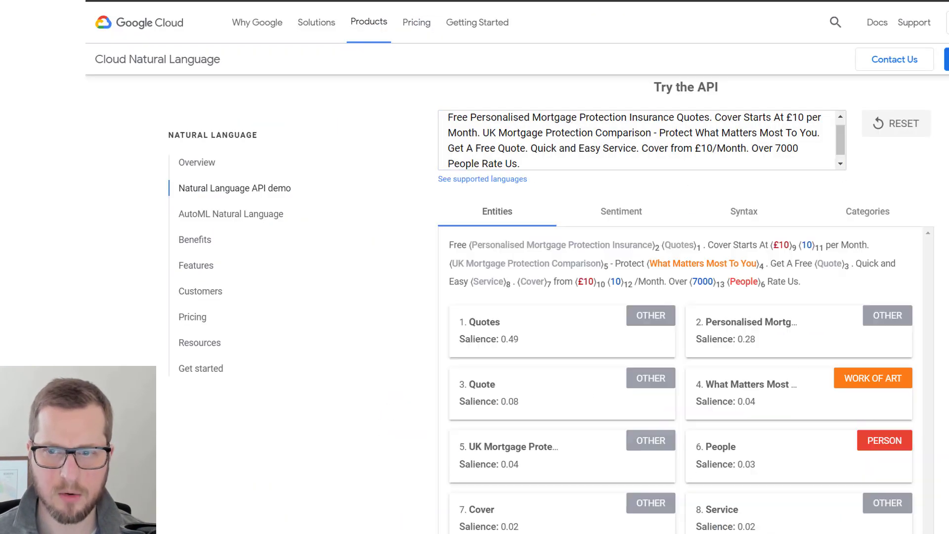
- Examine the entities, sentiment scores and content category returned for the quotesearch.com ad description
scroll(841, 198, up, 1)
scroll(779, 228, down, 2)
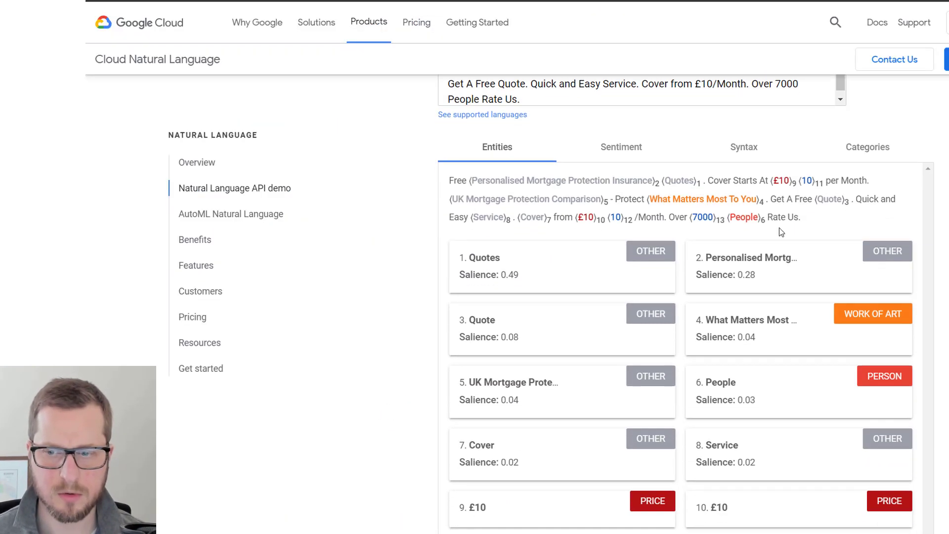
click(633, 155)
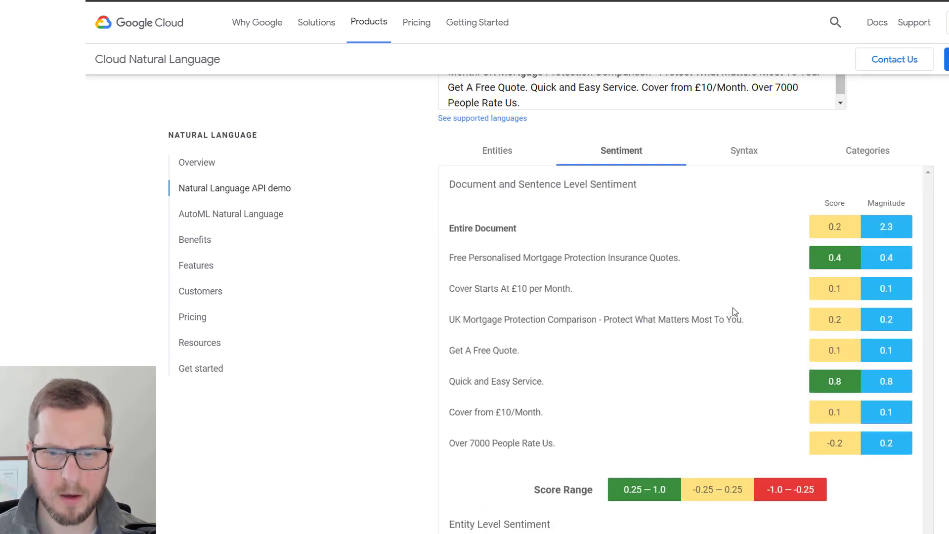
scroll(735, 314, up, 1)
click(494, 214)
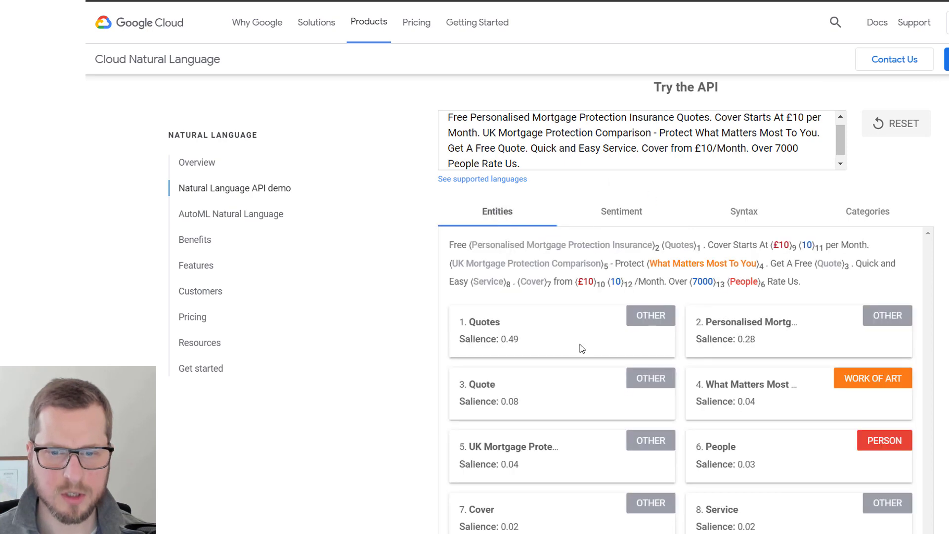
scroll(566, 329, down, 1)
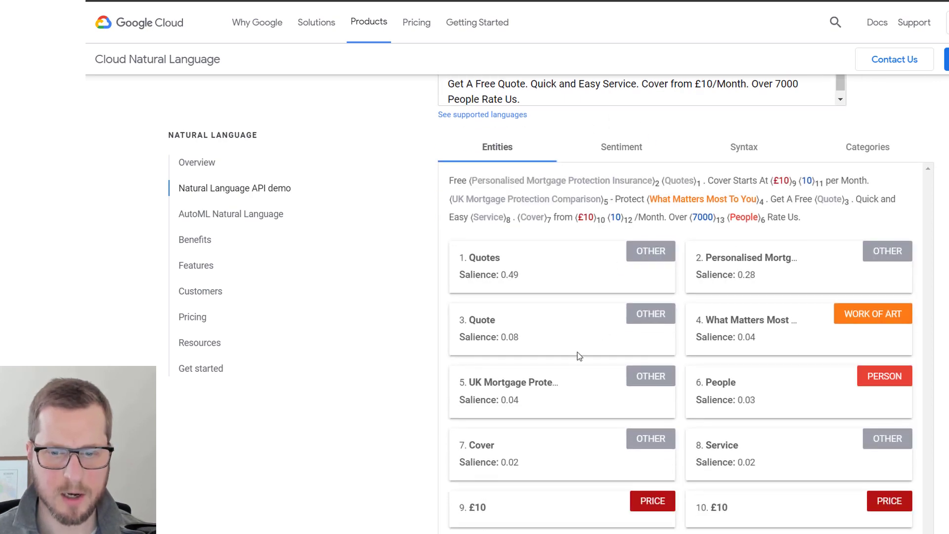
scroll(578, 353, up, 1)
click(855, 223)
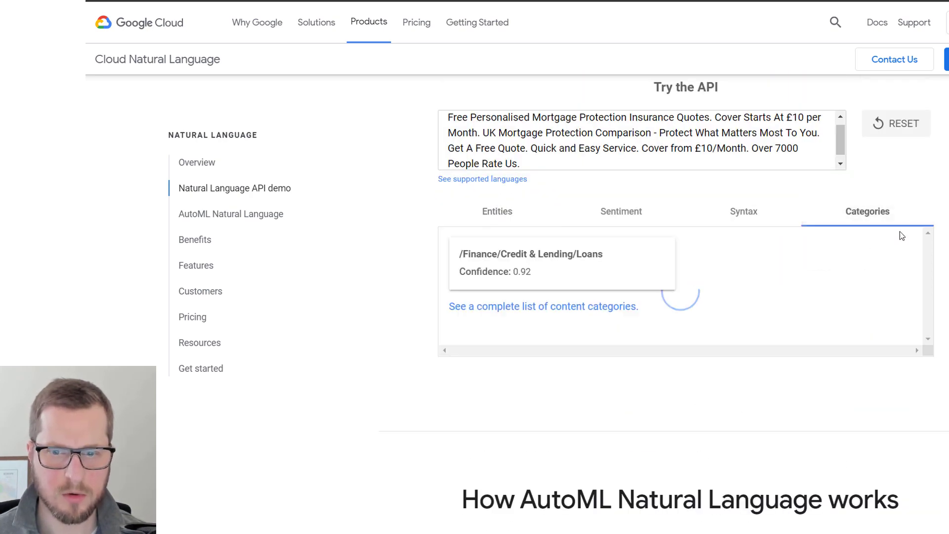
drag(604, 254, 460, 254)
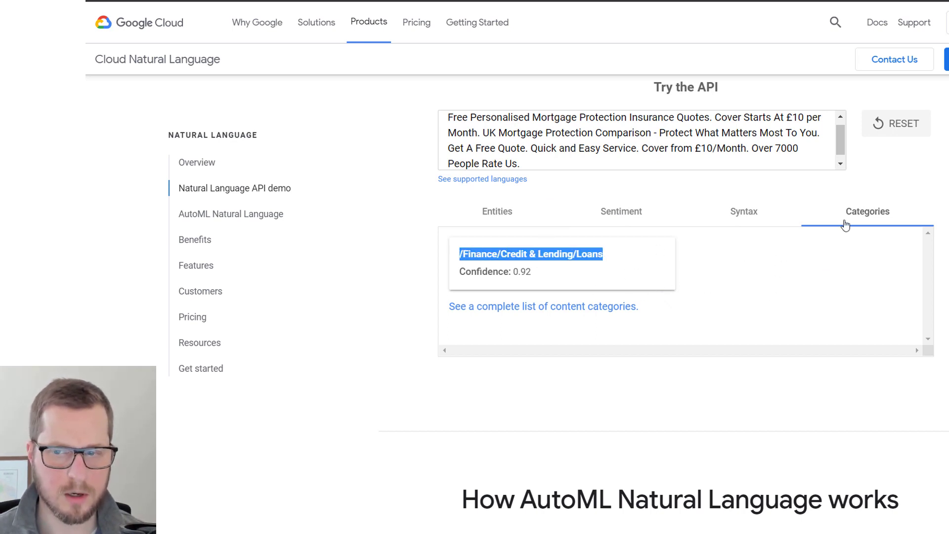
- Return to the mortgage protection insurance search results and open the organic Compare the Market listing
key(ctrl+shift+Tab)
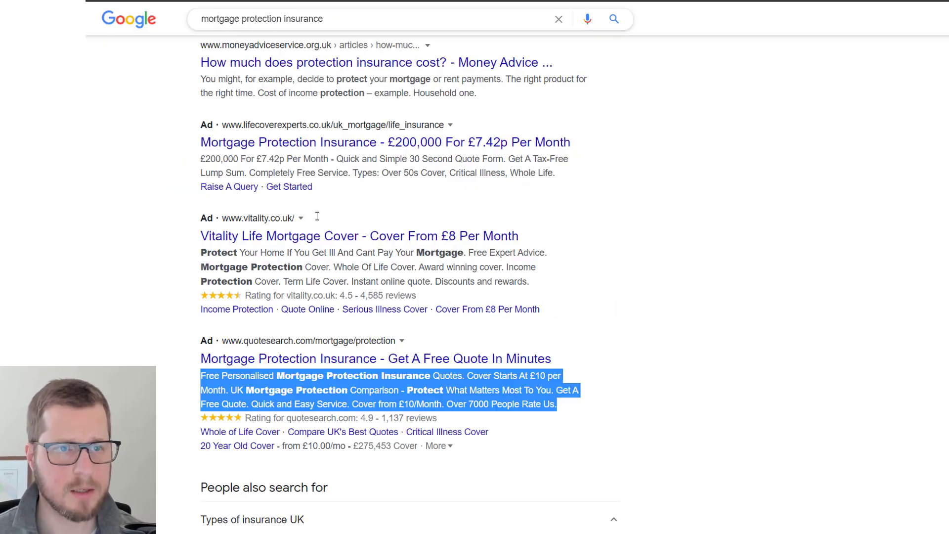
scroll(712, 247, up, 14)
scroll(703, 304, up, 12)
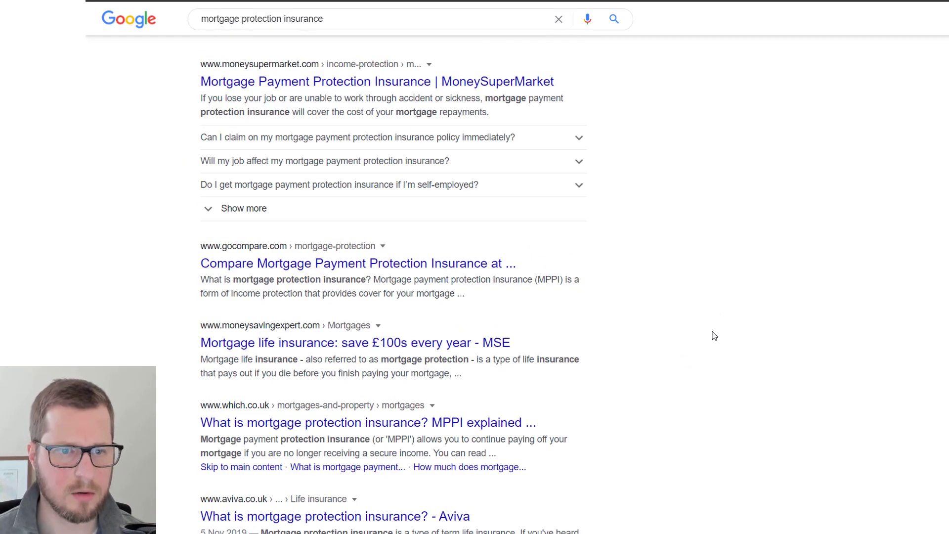
scroll(733, 386, up, 3)
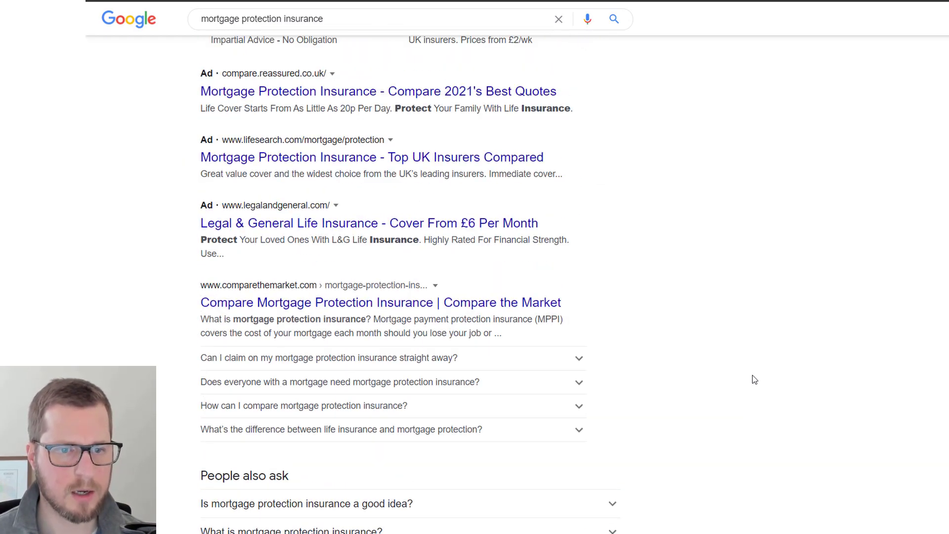
click(248, 302)
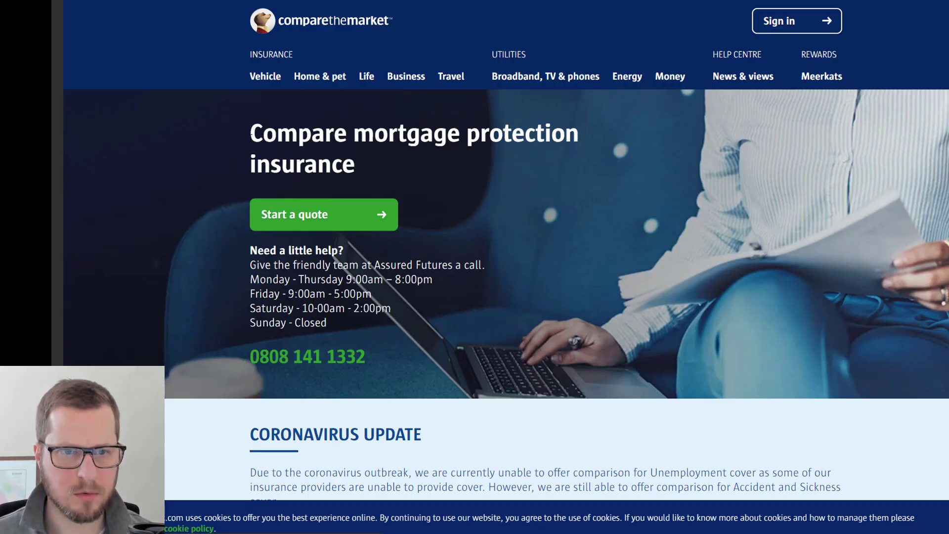
- Copy the Compare the Market page text from the main heading through the critical illness insurance paragraph
drag(245, 133, 795, 310)
scroll(816, 385, down, 10)
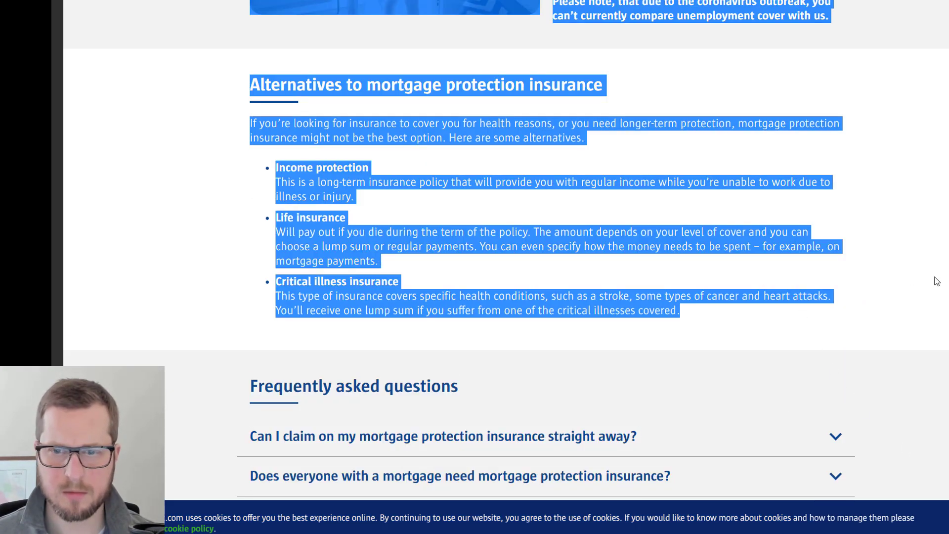
scroll(506, 247, down, 15)
scroll(506, 247, up, 20)
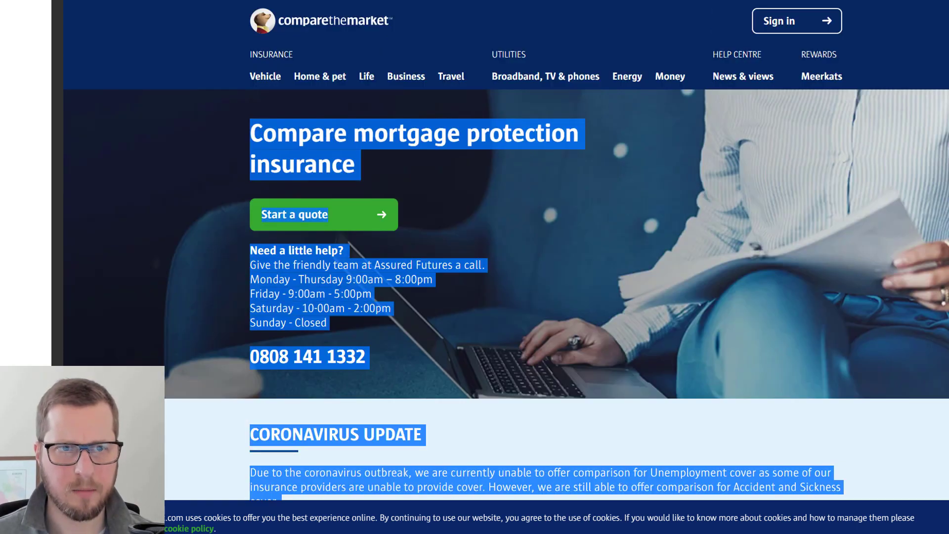
- Replace the text in the Natural Language API demo with the copied Compare the Market page text and analyze it
key(ctrl+Tab)
click(542, 125)
key(ctrl+a)
key(ctrl+v)
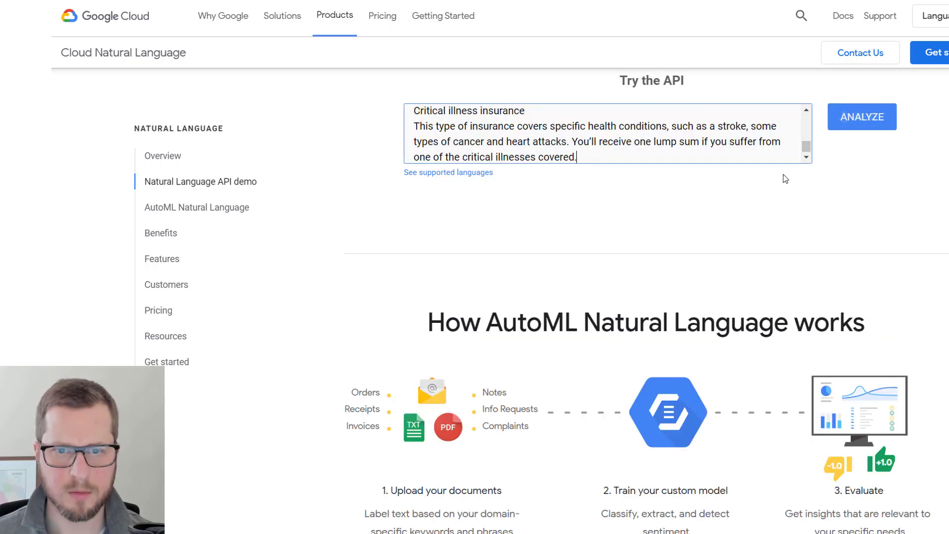
click(863, 117)
- Examine the entities and the sentence-level sentiment scores returned for the Compare the Market page text
scroll(697, 133, down, 6)
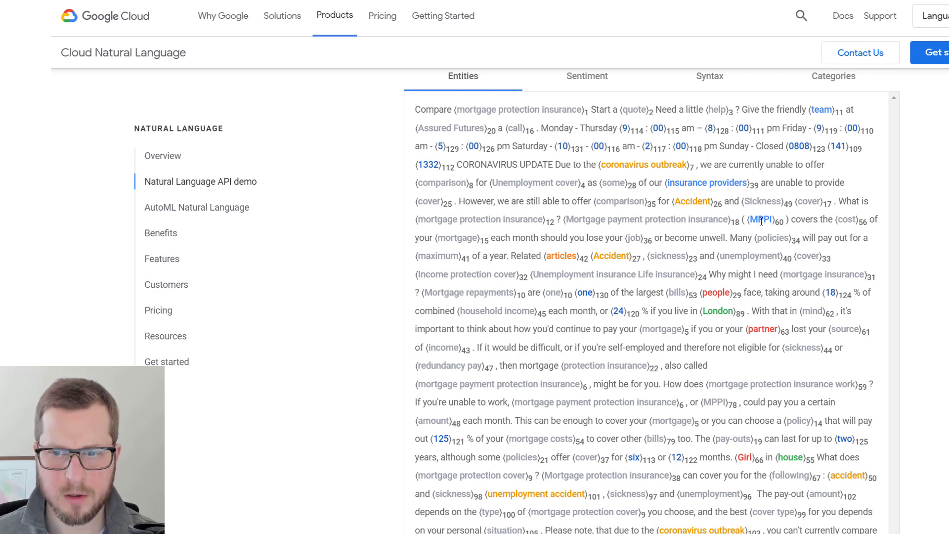
scroll(735, 224, down, 1)
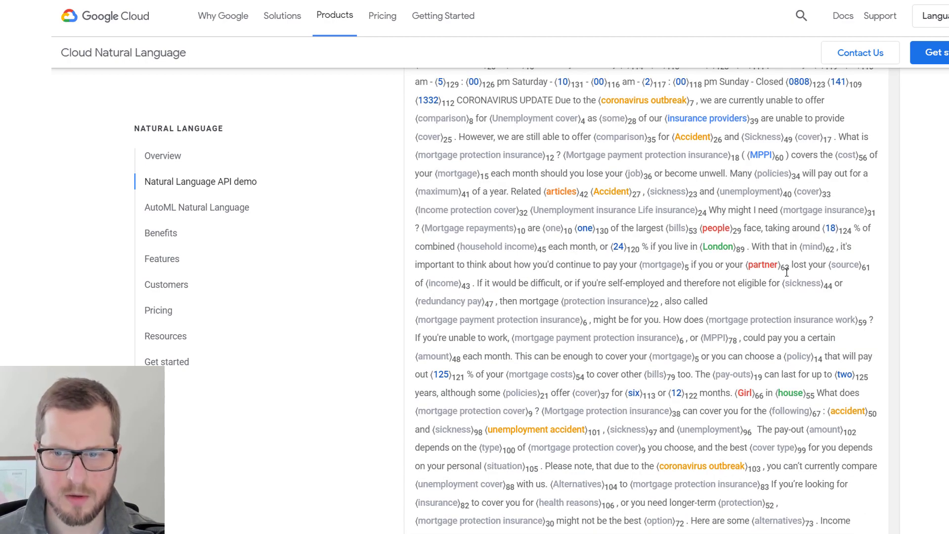
scroll(633, 432, down, 1)
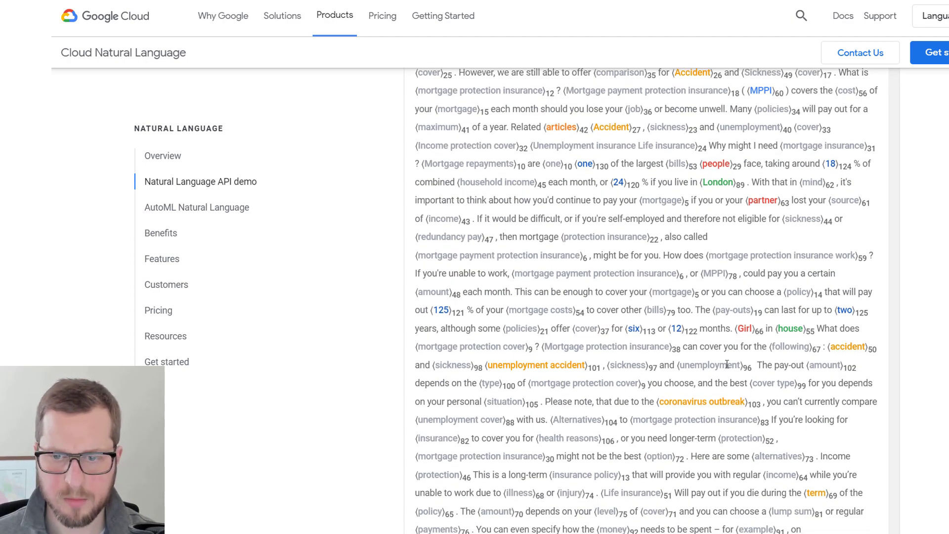
scroll(727, 364, down, 2)
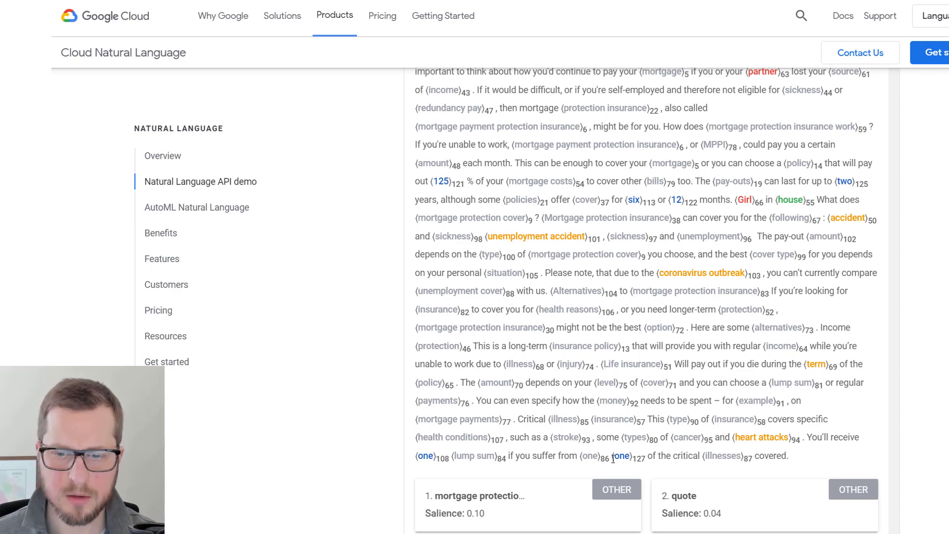
scroll(613, 459, up, 6)
click(621, 402)
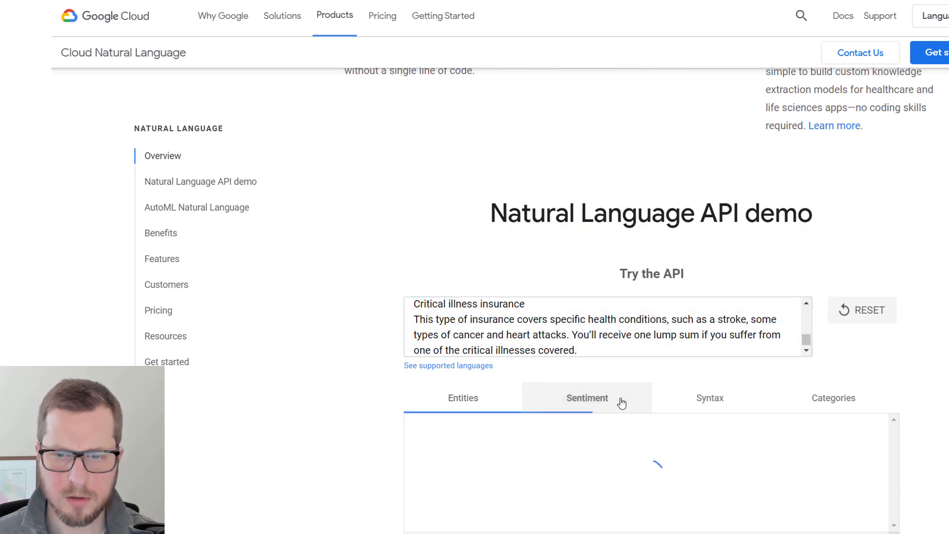
scroll(933, 239, down, 5)
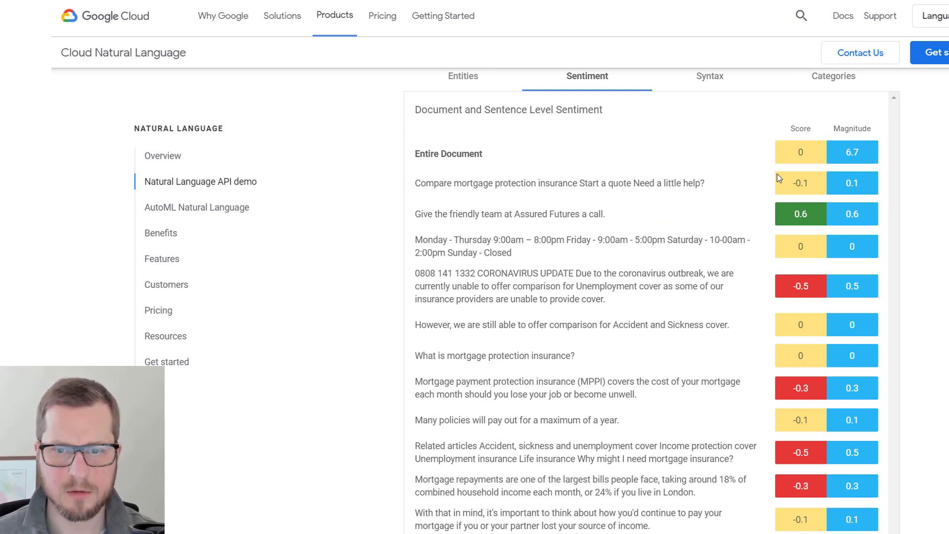
scroll(603, 296, down, 5)
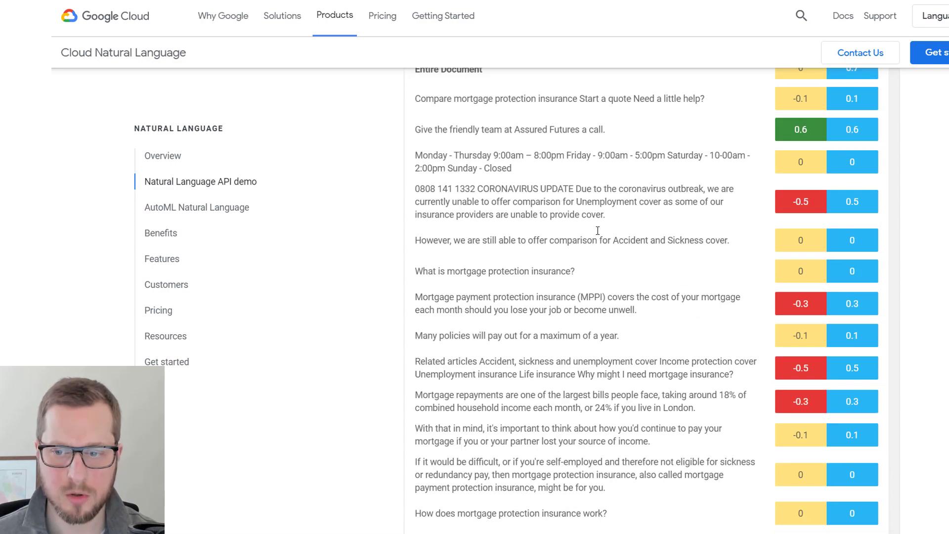
scroll(612, 394, down, 8)
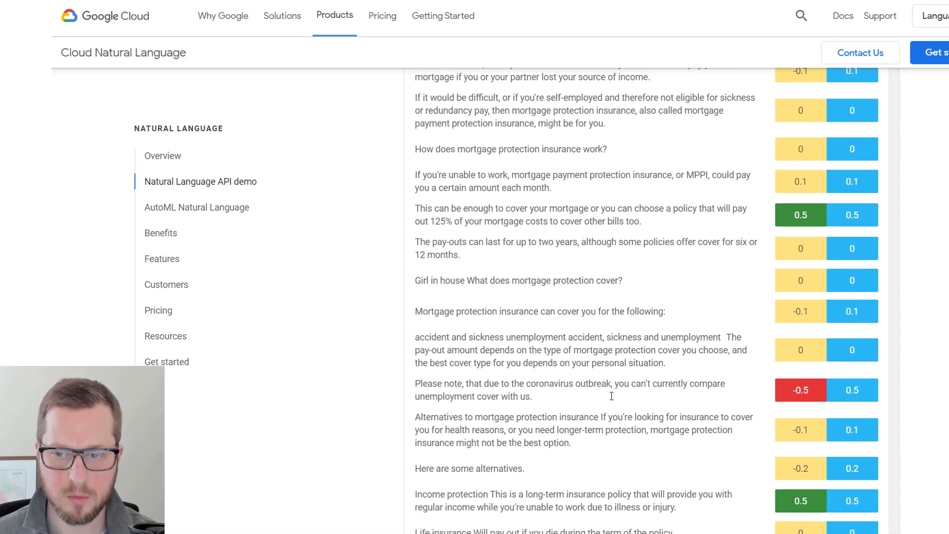
scroll(621, 411, up, 10)
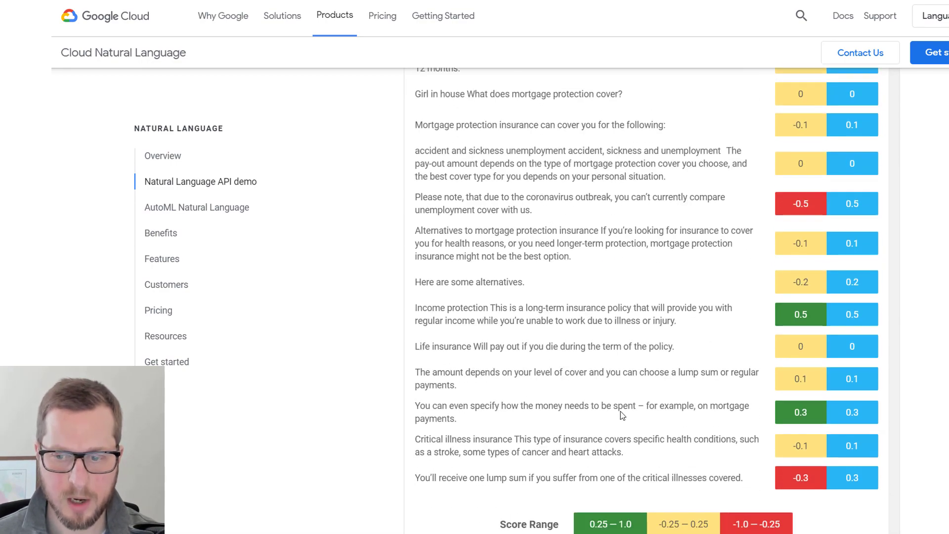
scroll(631, 416, up, 3)
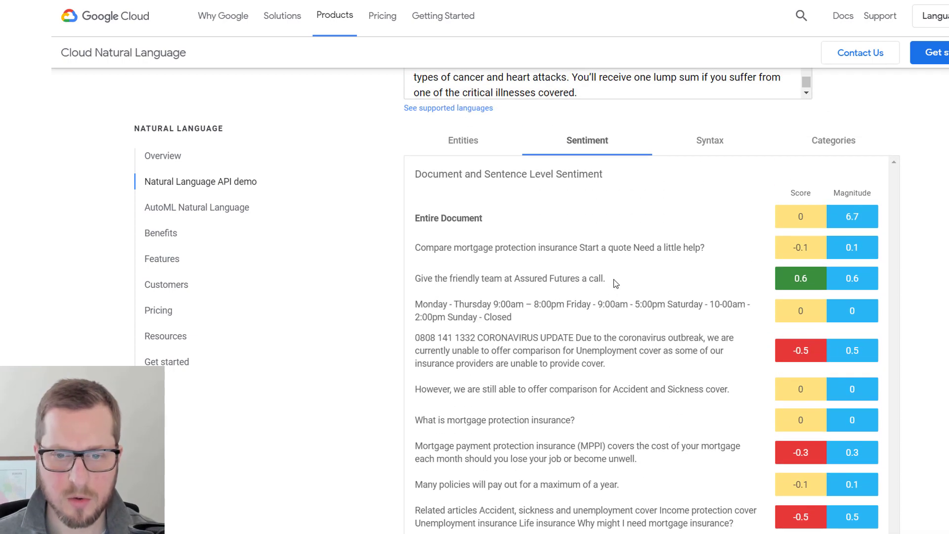
- Copy the sentence "Give the friendly team at Assured Futures a call." from the sentiment results into a blank Notepad document
drag(607, 279, 428, 275)
drag(628, 286, 416, 280)
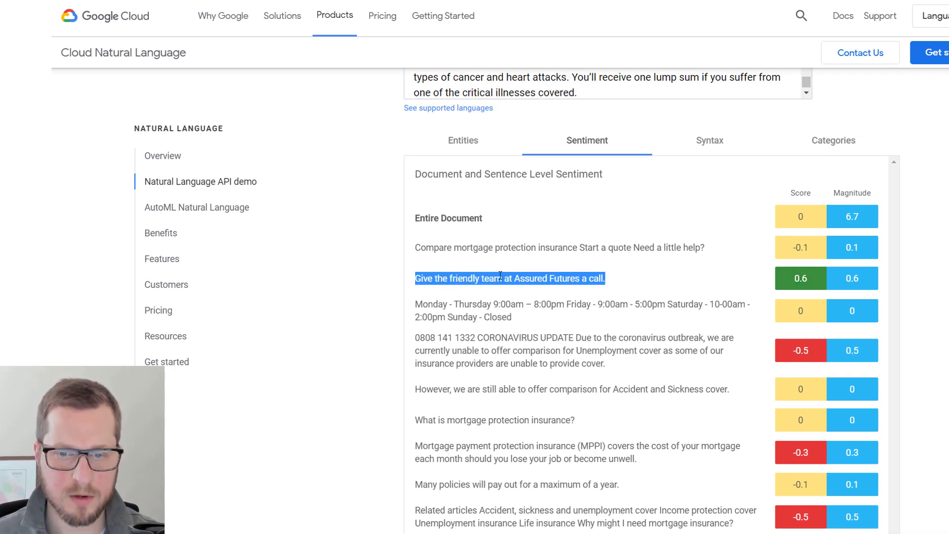
click(641, 283)
triple_click(418, 276)
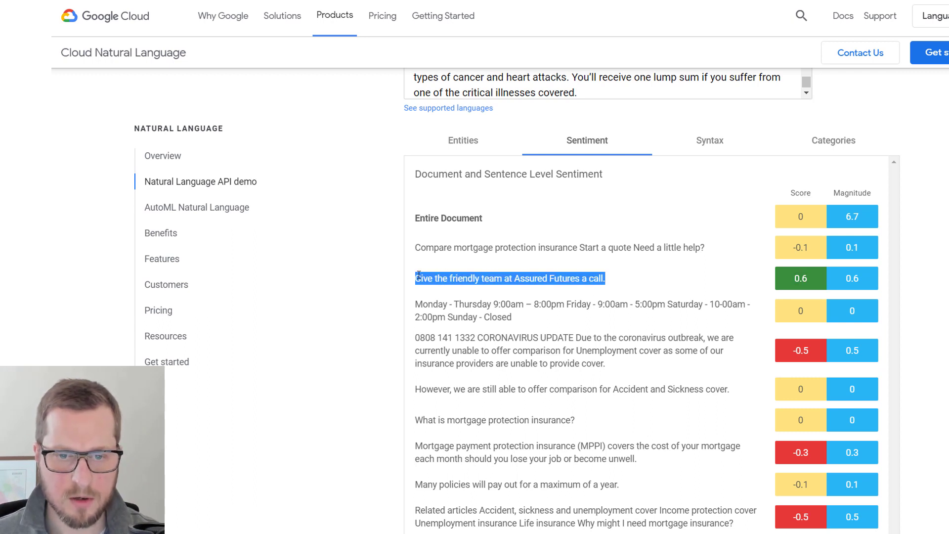
key(alt+Tab)
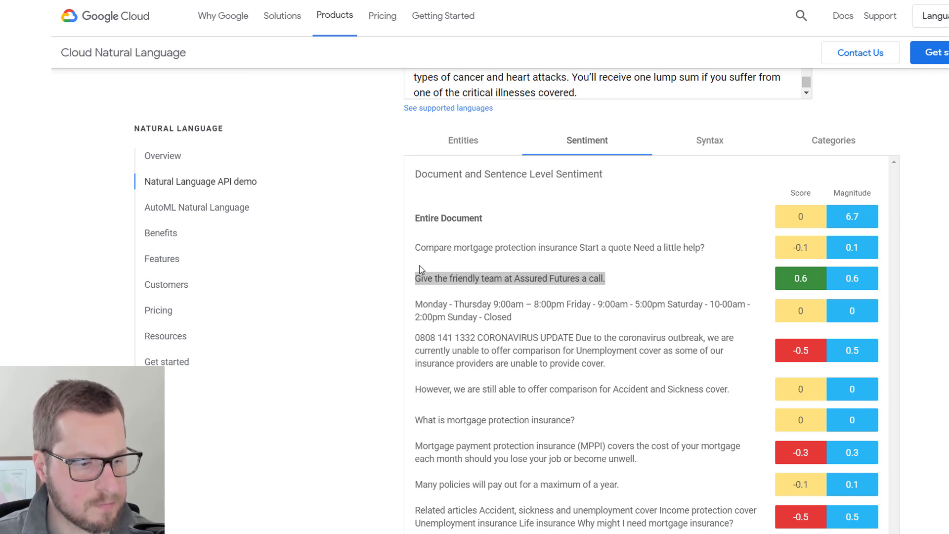
key(Return)
key(alt+Tab)
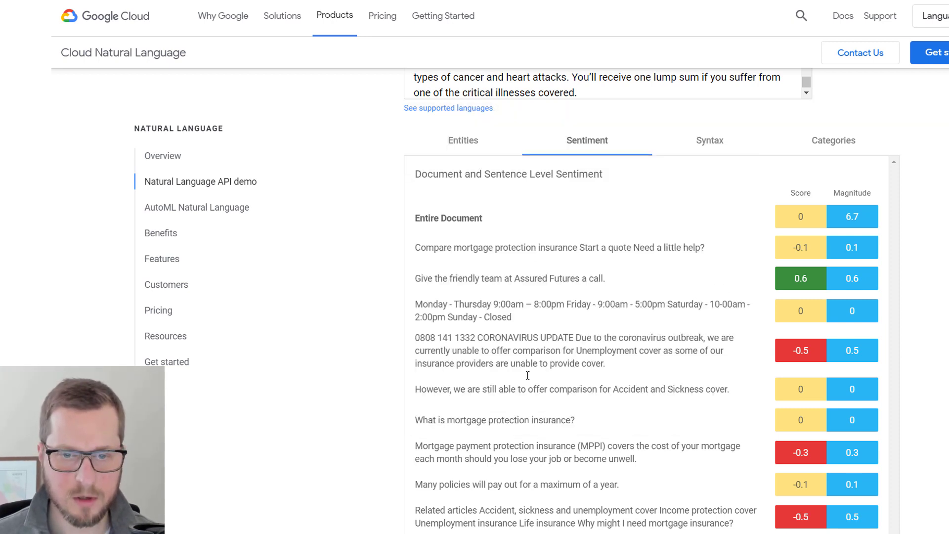
drag(627, 278, 419, 279)
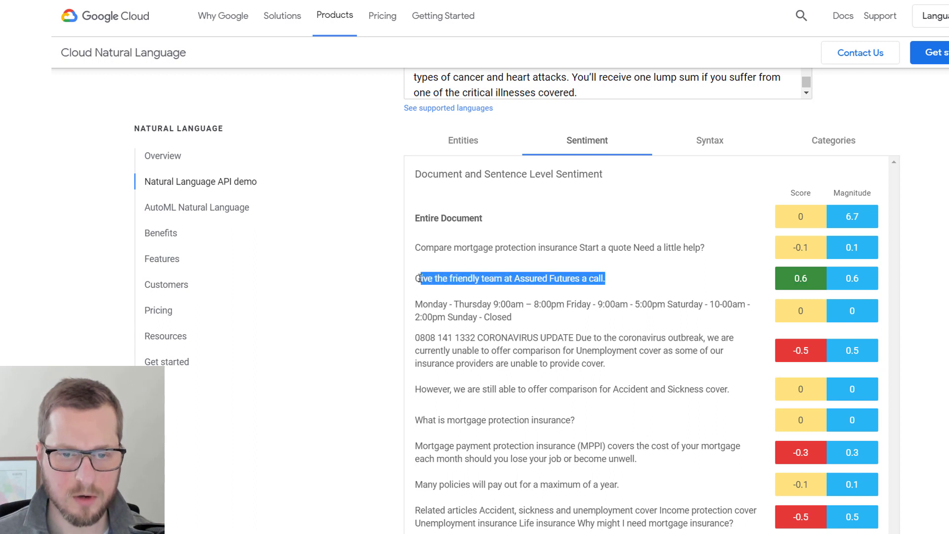
key(ctrl+c)
key(alt+Tab)
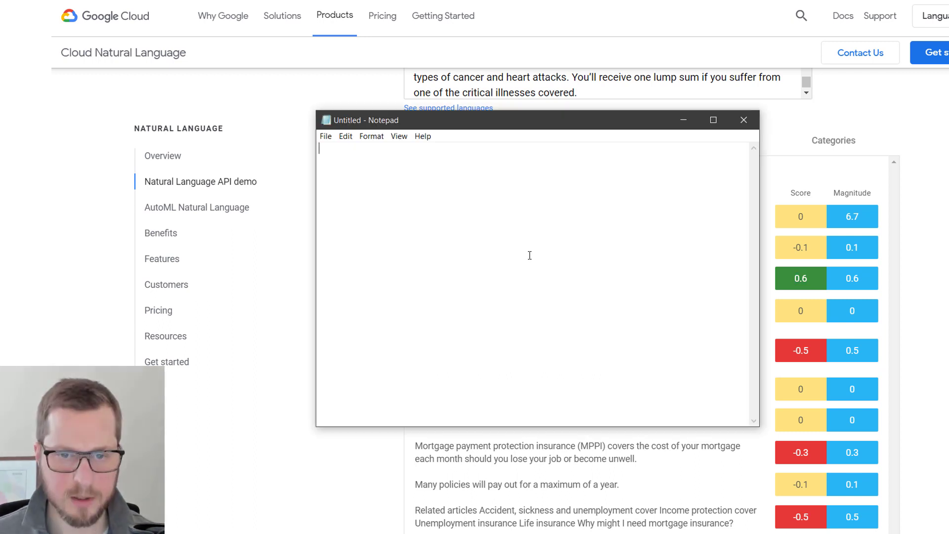
key(ctrl+v)
- Copy the sentiment result sentence beginning "This can be enough to cover your mortgage" onto a new line in the Notepad document
key(alt+Tab)
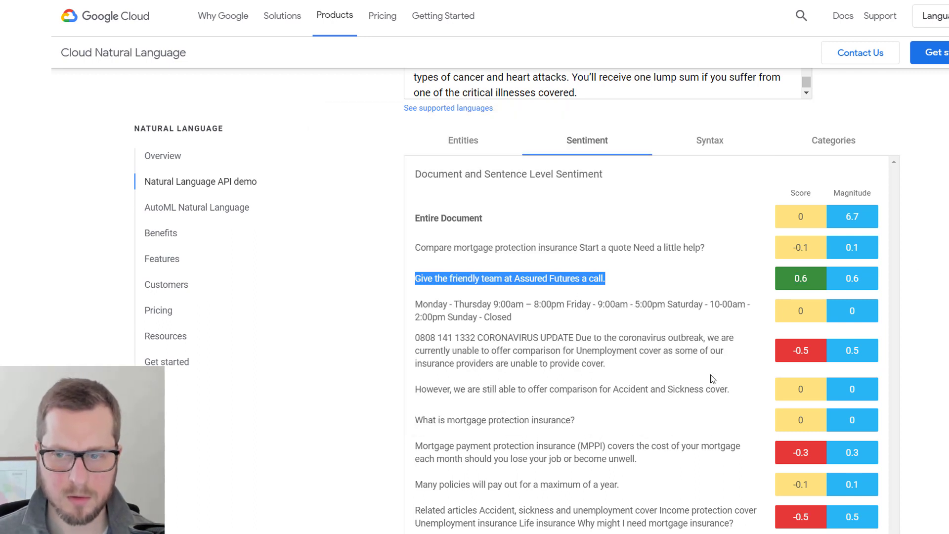
click(729, 368)
scroll(721, 363, down, 1)
scroll(718, 361, down, 4)
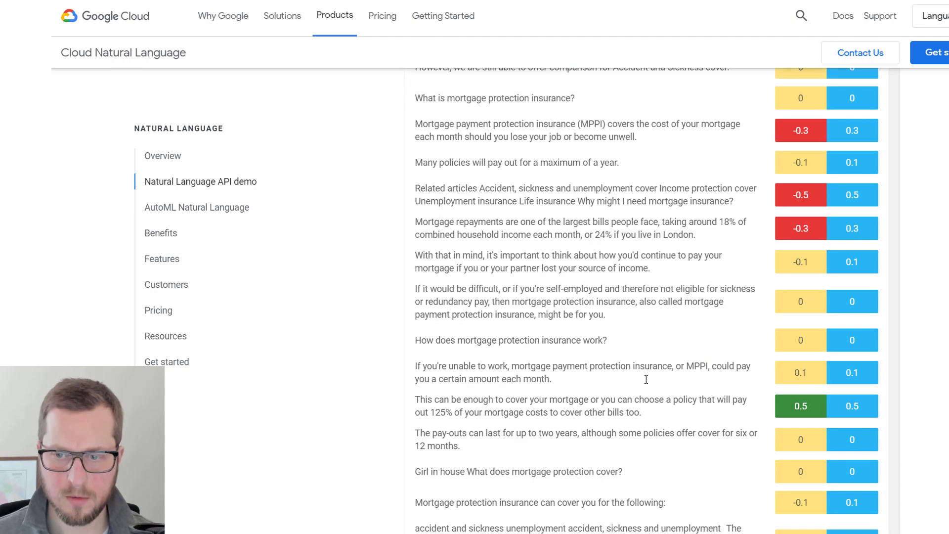
drag(666, 424, 417, 400)
triple_click(417, 400)
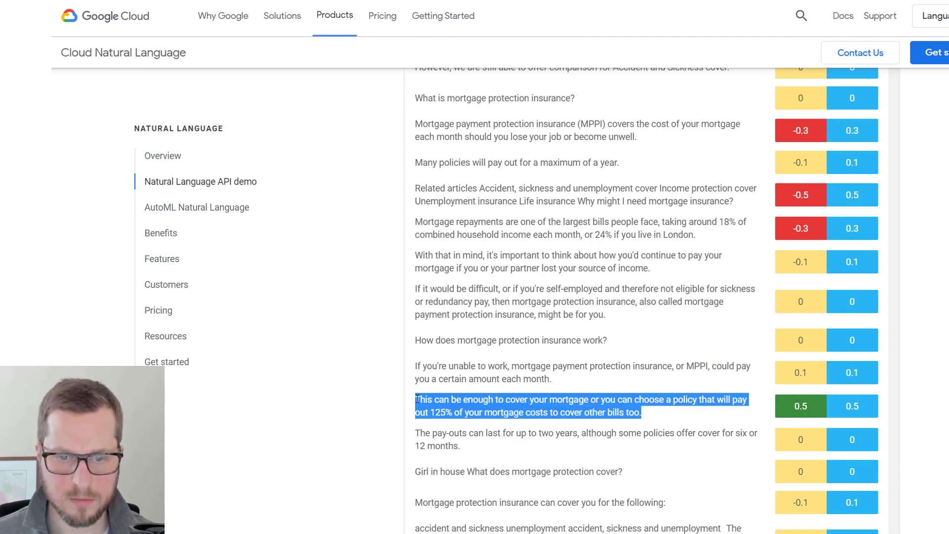
triple_click(417, 399)
key(ctrl+c)
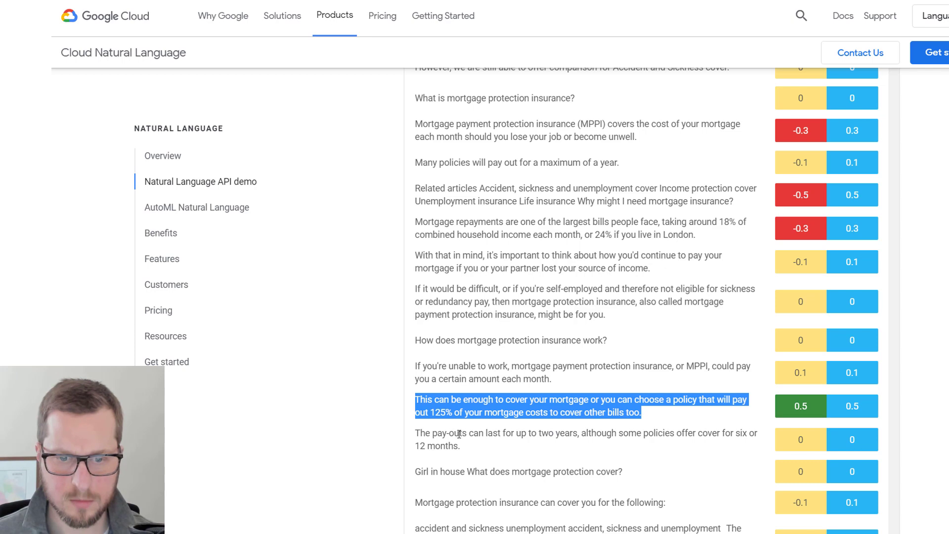
key(alt+Tab)
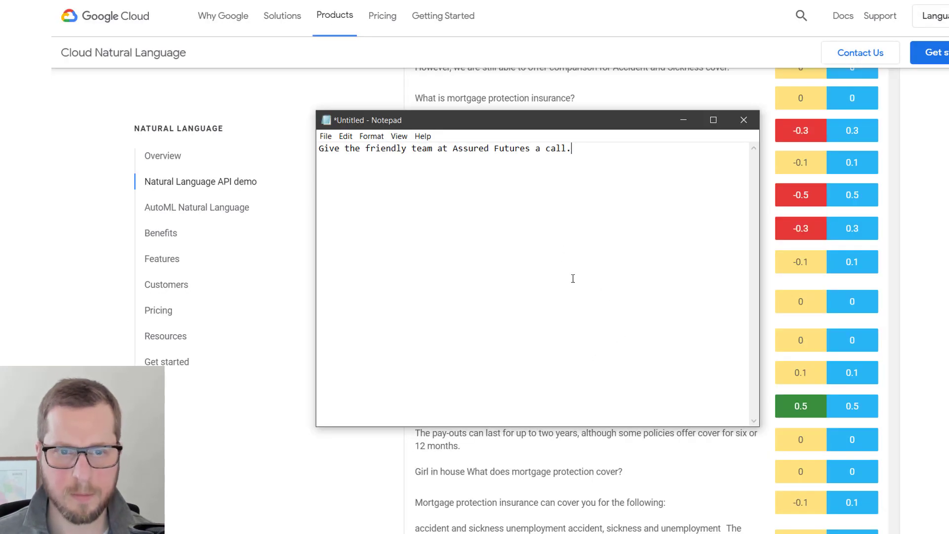
key(Return)
key(ctrl+v)
- Copy the sentiment result sentence beginning "Income protection This is a long-term insurance policy" onto a new line in Notepad
key(alt+Tab)
scroll(593, 445, down, 8)
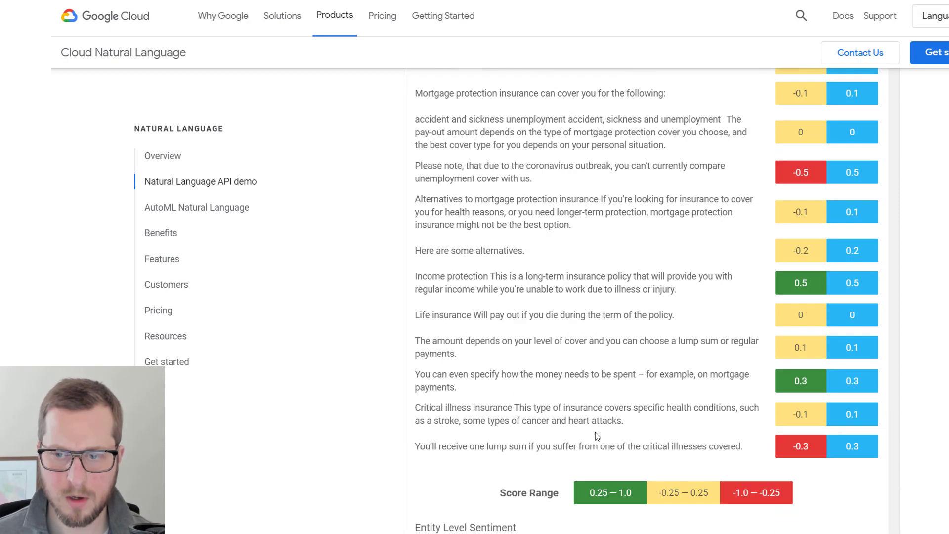
scroll(596, 435, down, 1)
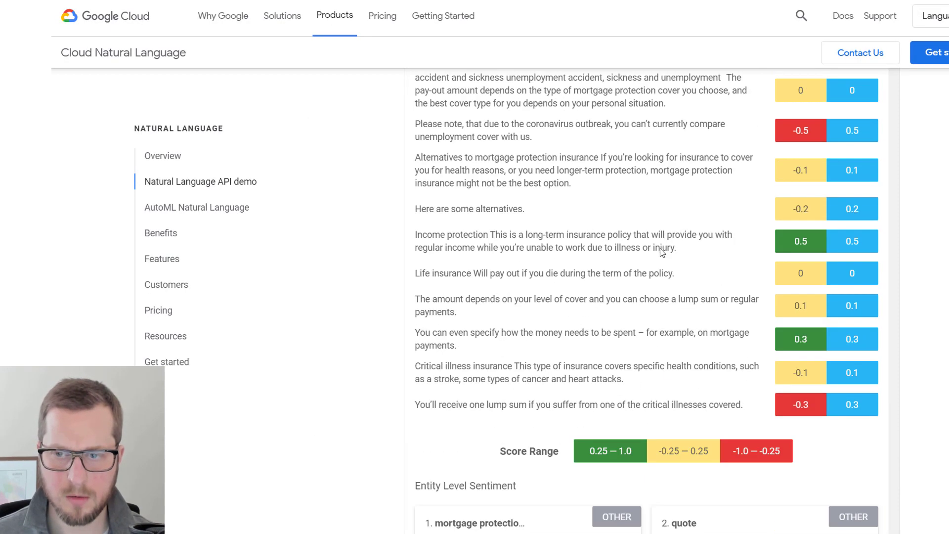
triple_click(419, 238)
key(ctrl+c)
key(alt+Tab)
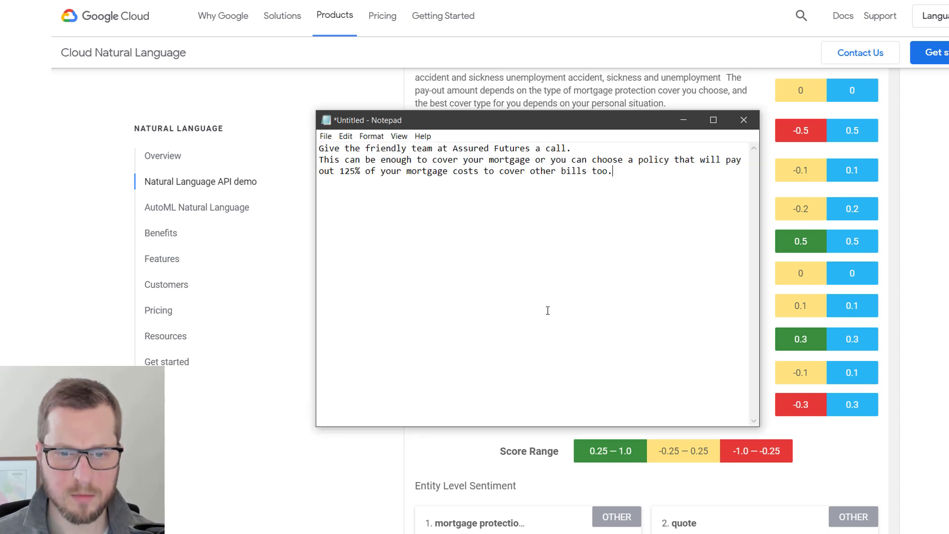
key(ctrl+v)
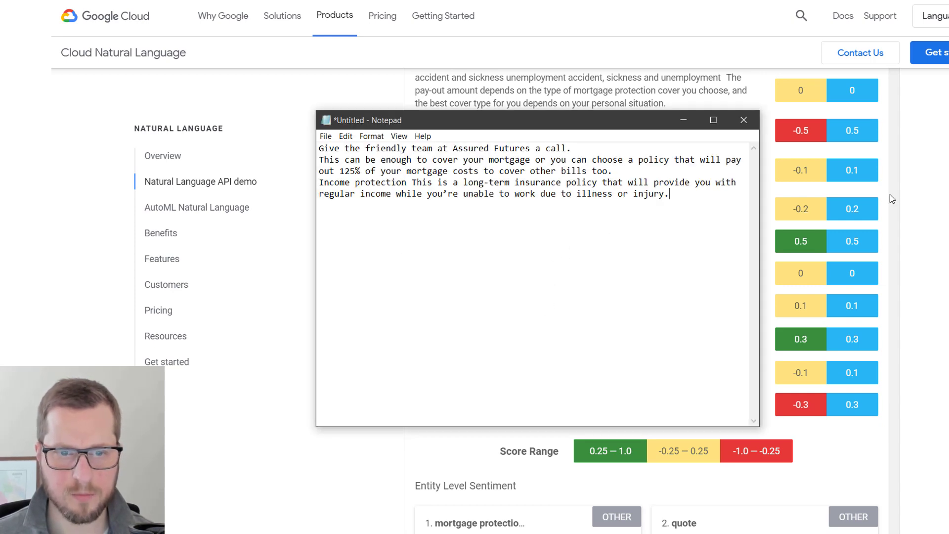
- Copy the sentiment result sentence beginning "You can even specify how the money needs to be spent" onto a new line in Notepad
click(925, 348)
triple_click(419, 332)
key(ctrl+c)
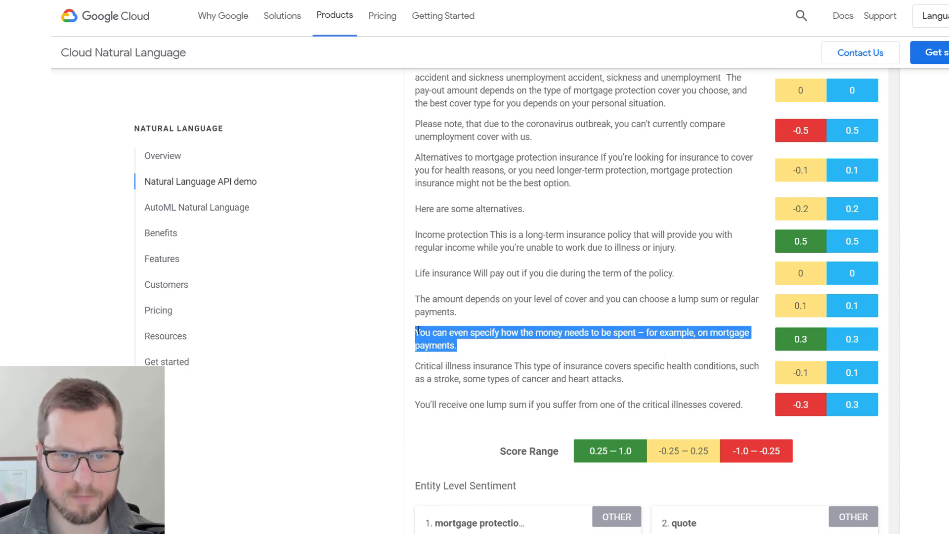
key(alt+Tab)
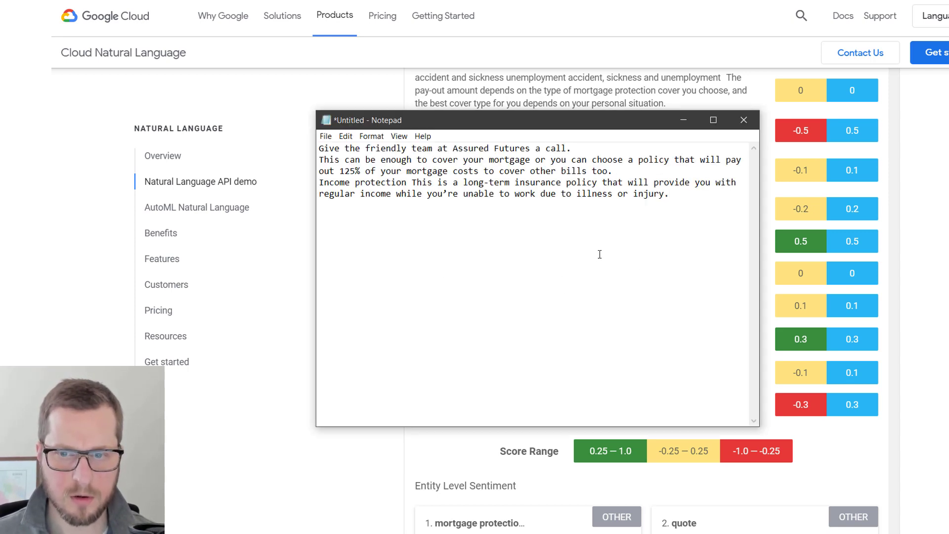
key(ctrl+v)
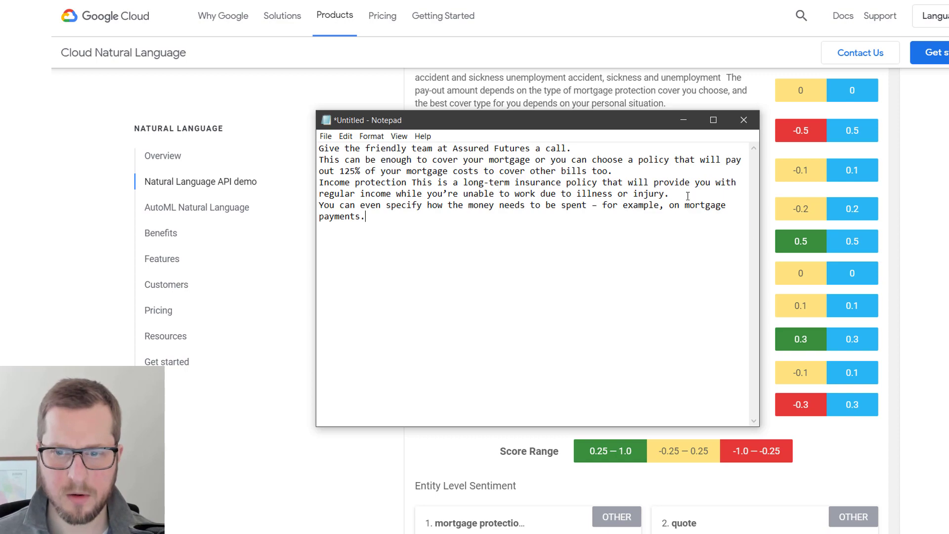
- Copy the compare.reassured.co.uk ad from the Google search results and analyze its text in the Natural Language API demo
key(alt+Tab)
scroll(561, 197, up, 15)
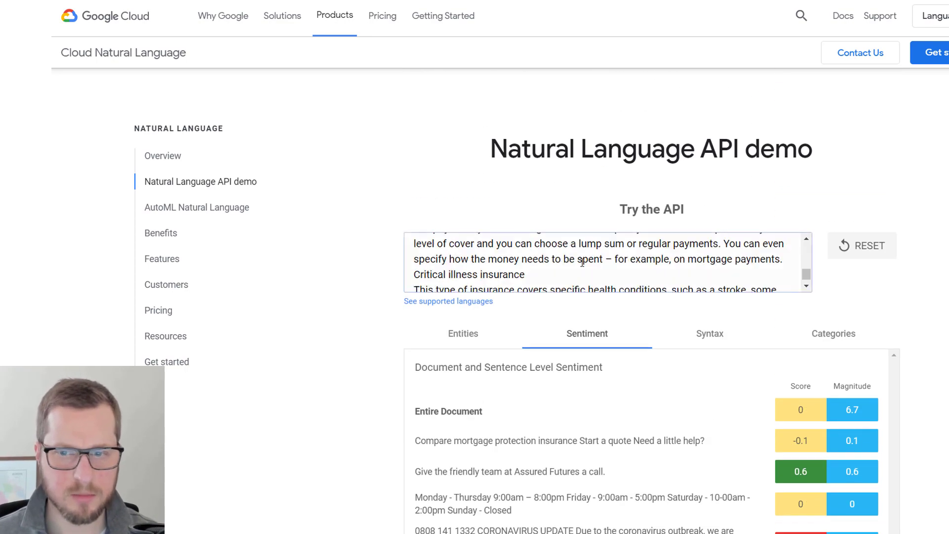
scroll(561, 135, up, 10)
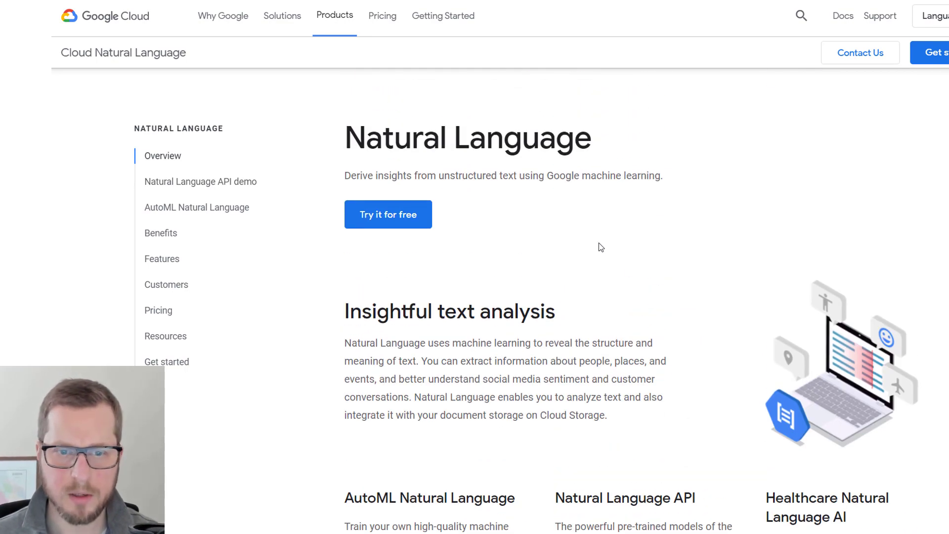
scroll(298, 25, down, 1)
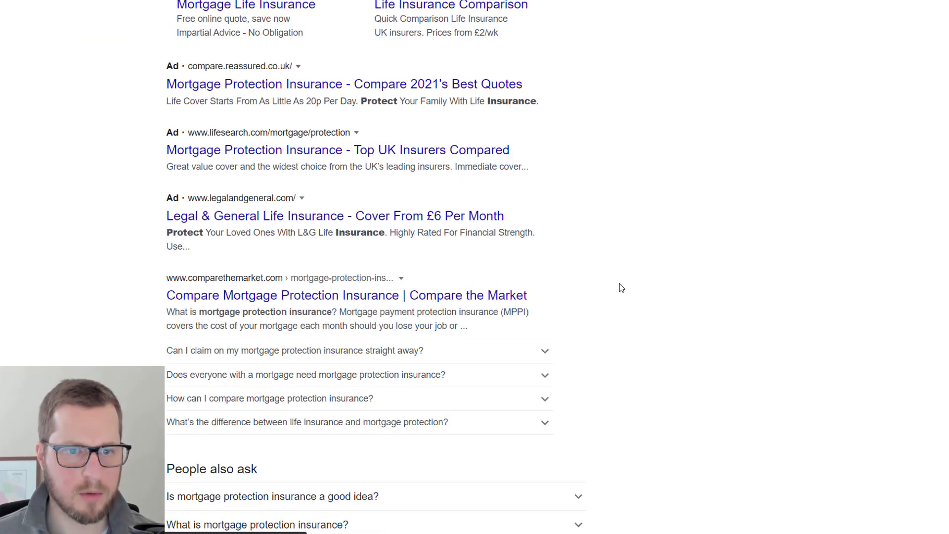
scroll(622, 288, up, 4)
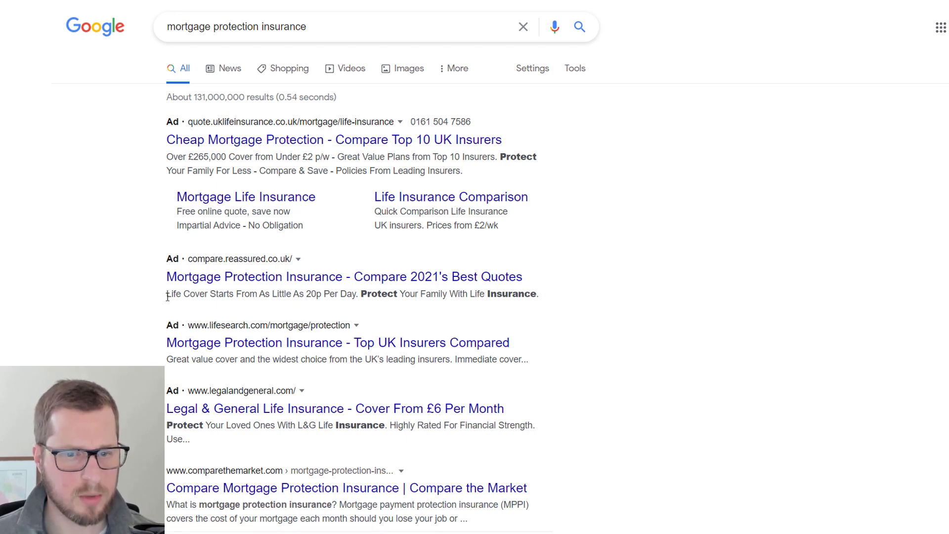
drag(167, 294, 550, 296)
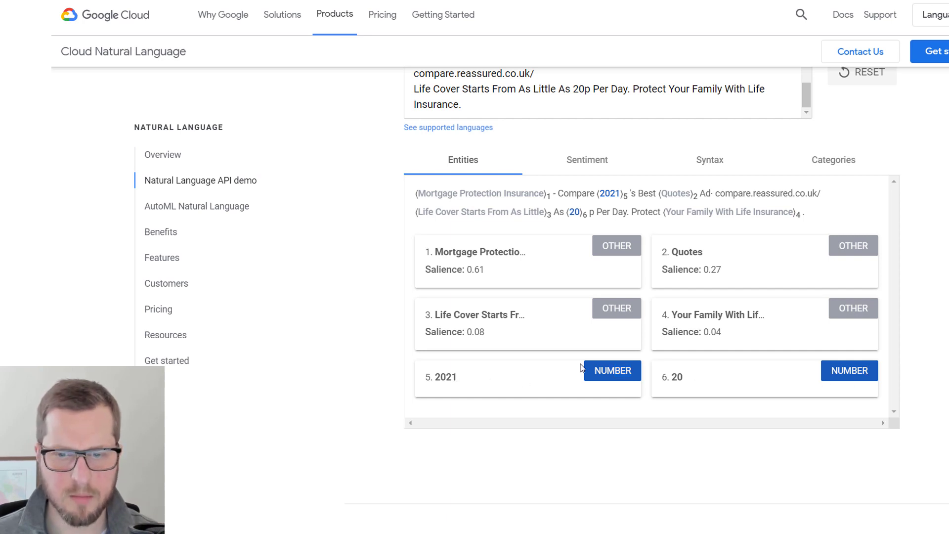
scroll(592, 375, up, 1)
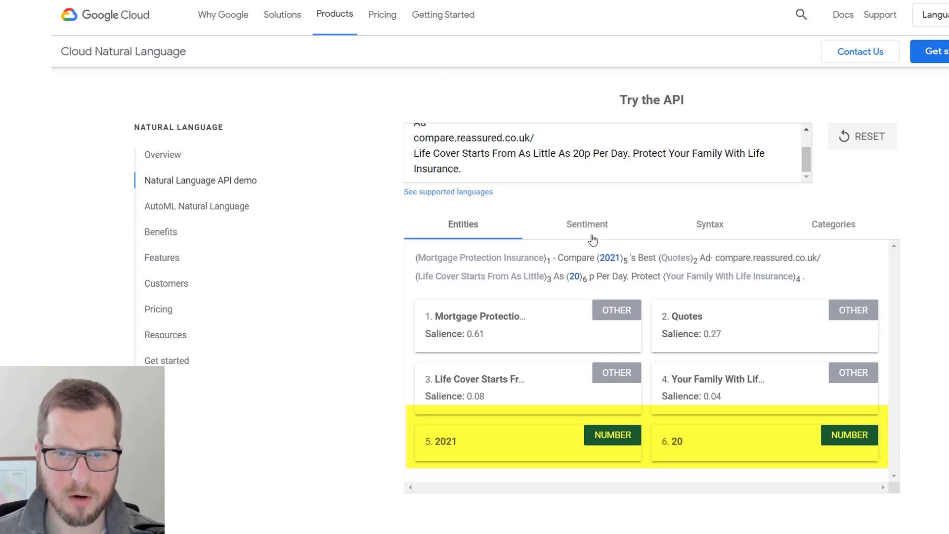
- Copy the sentiment result "Mortgage Protection Insurance - Compare 2021's Best Quotes Ad" into the Notepad document
click(575, 223)
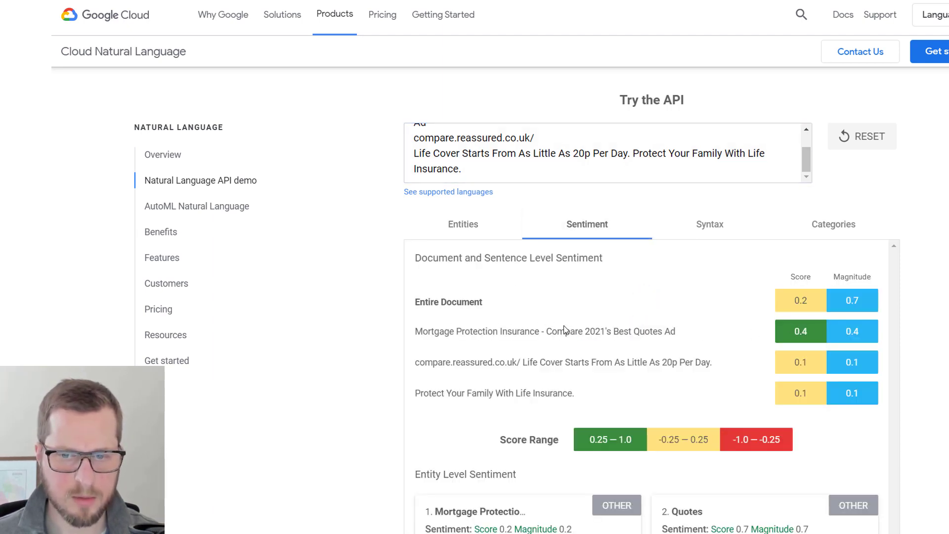
drag(565, 330, 417, 328)
key(ctrl+c)
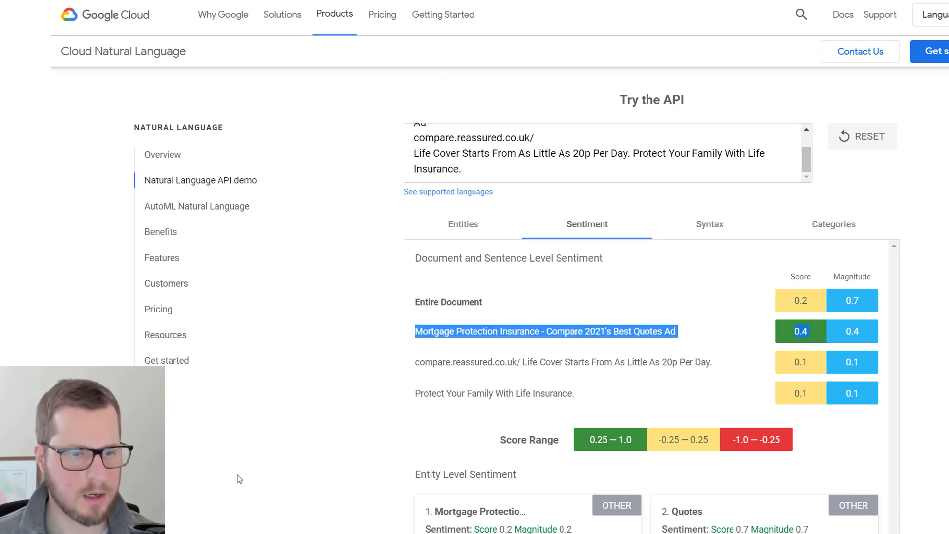
key(alt+Tab)
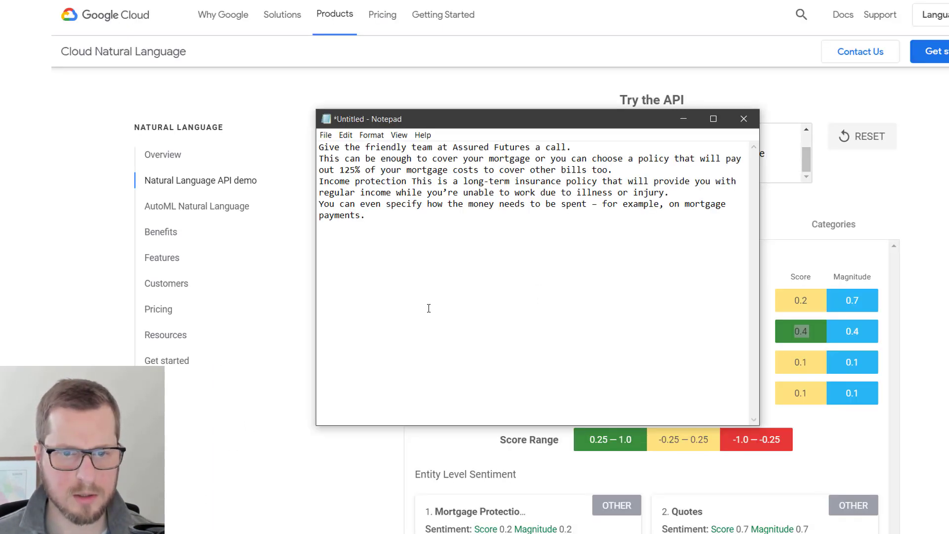
key(ctrl+v)
key(alt+Tab)
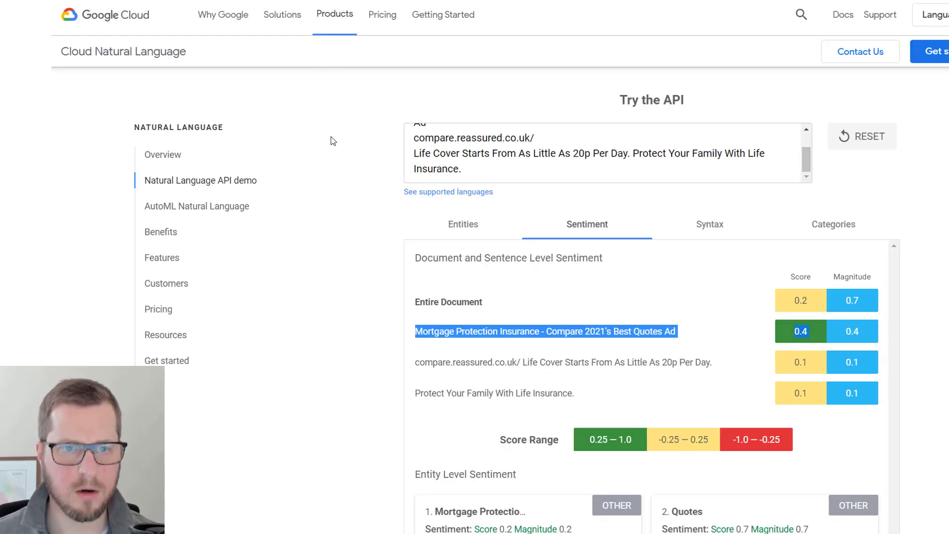
- Copy the lifesearch.com ad description beginning "Great value cover and the widest choice" from the Google search results
key(alt+Tab)
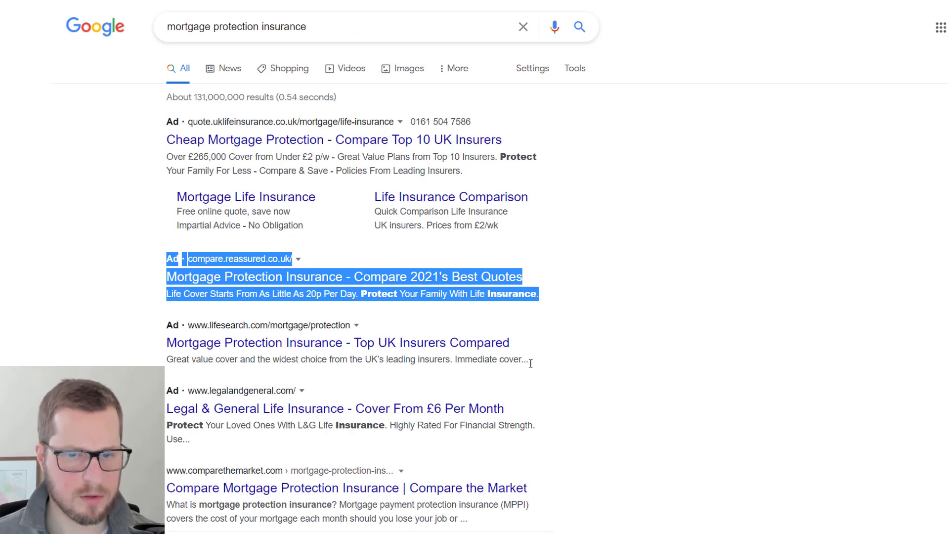
click(257, 366)
scroll(254, 363, down, 3)
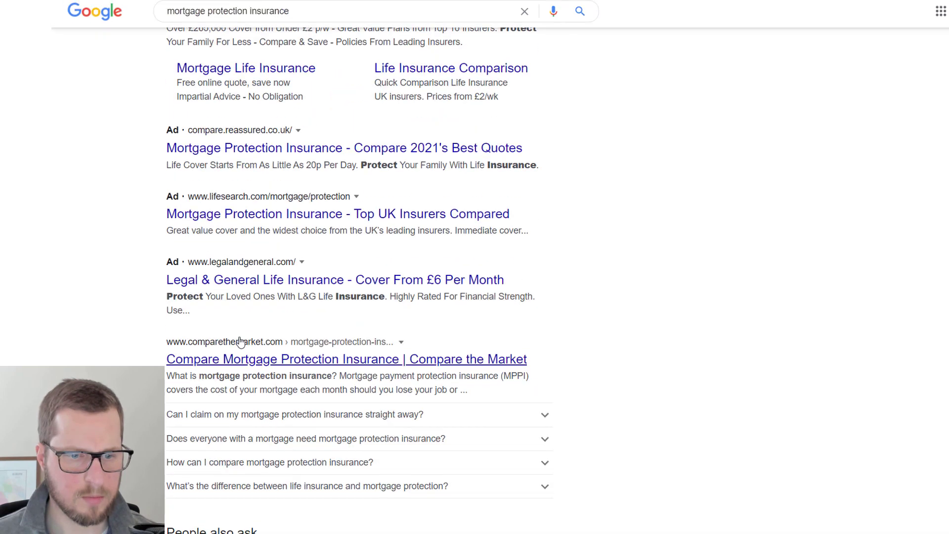
drag(167, 230, 525, 232)
key(ctrl+c)
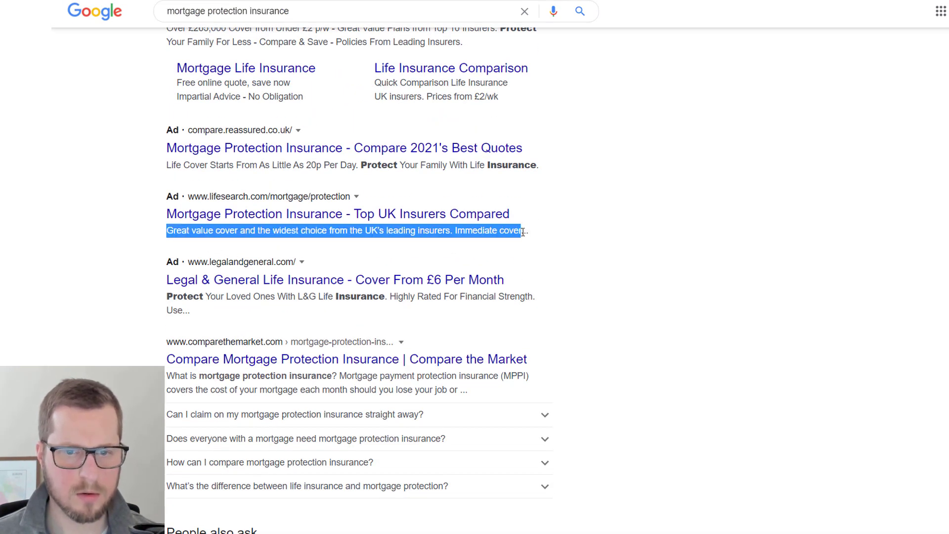
click(626, 313)
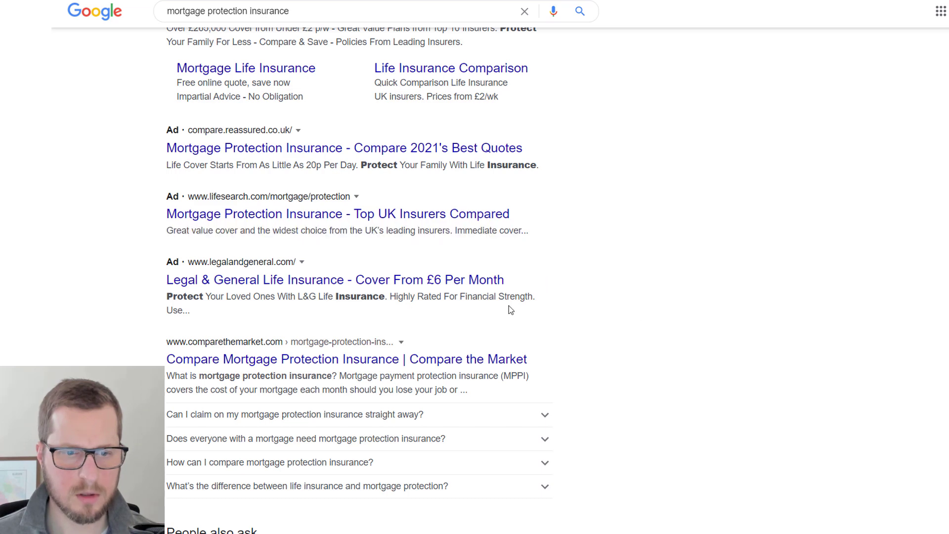
- Replace the text in the Natural Language API demo with the copied lifesearch.com ad description and analyze it
key(ctrl+Tab)
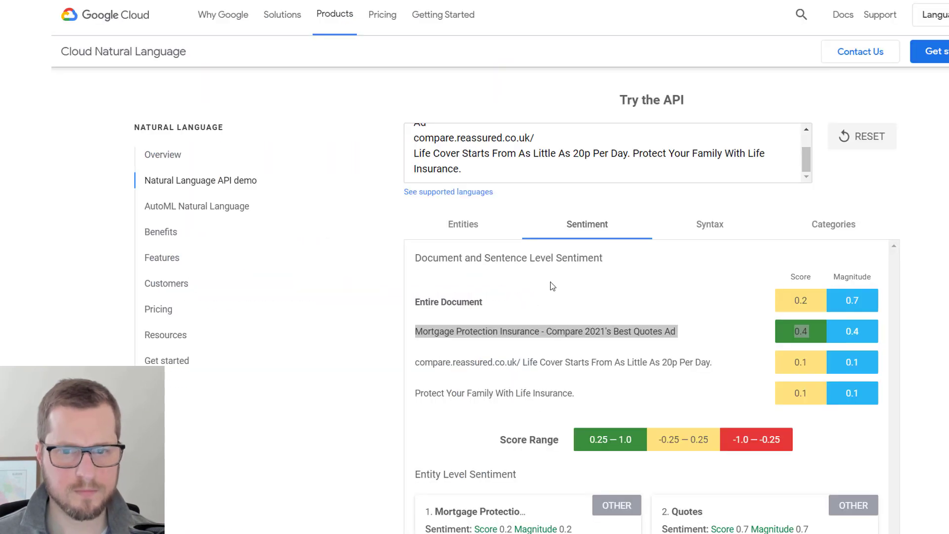
click(586, 163)
key(ctrl+a)
key(ctrl+v)
click(877, 146)
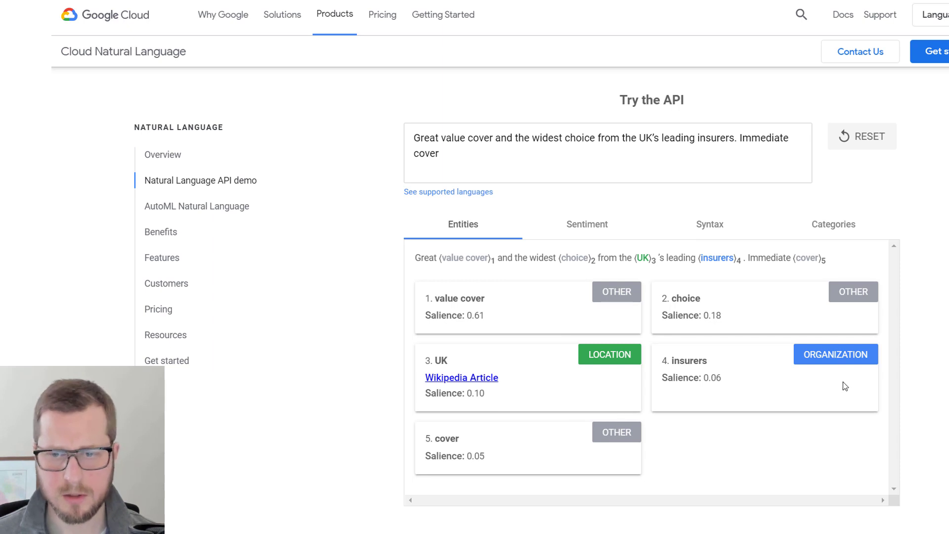
- Examine the sentence-level sentiment scores for "Great value cover and the widest choice from the UK's leading insurers." and "Immediate cover"
click(598, 230)
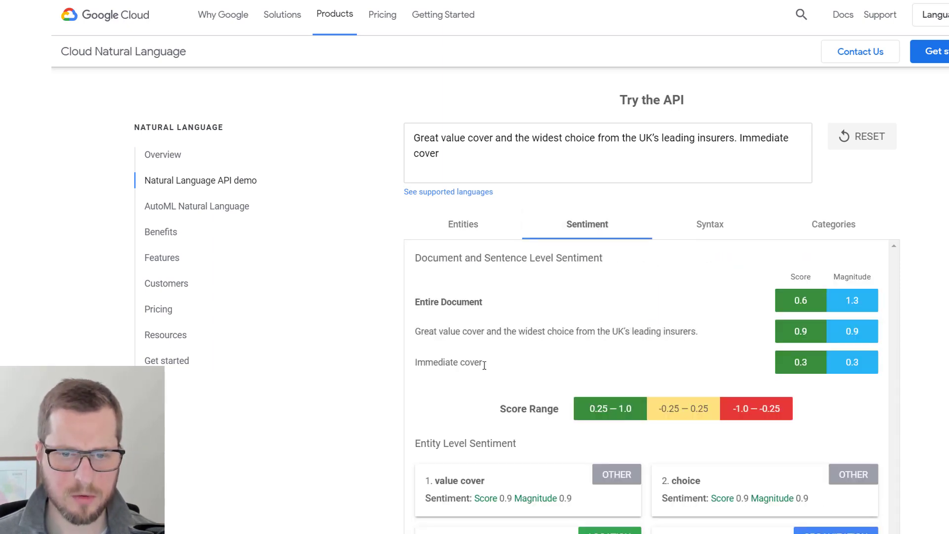
drag(483, 364, 425, 363)
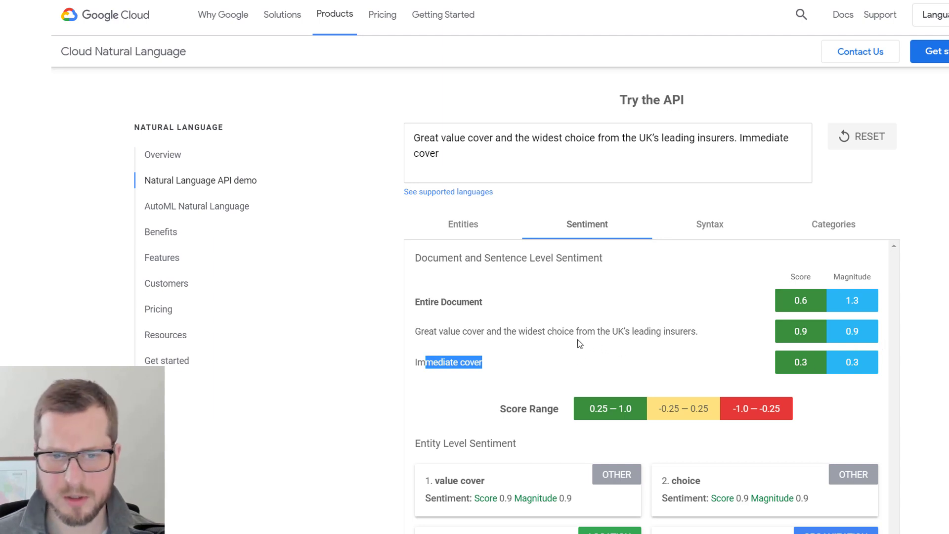
drag(699, 332, 573, 332)
click(418, 332)
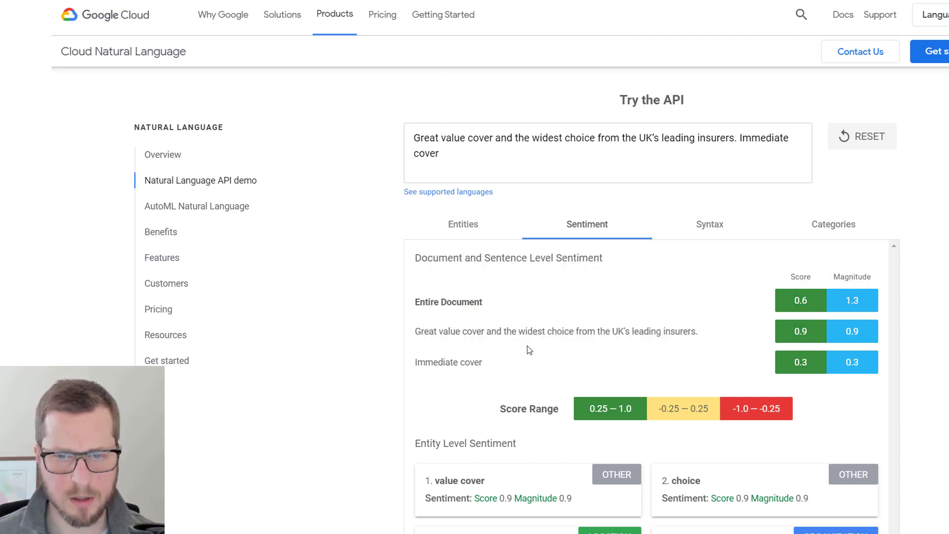
drag(700, 332, 440, 333)
click(409, 332)
triple_click(415, 332)
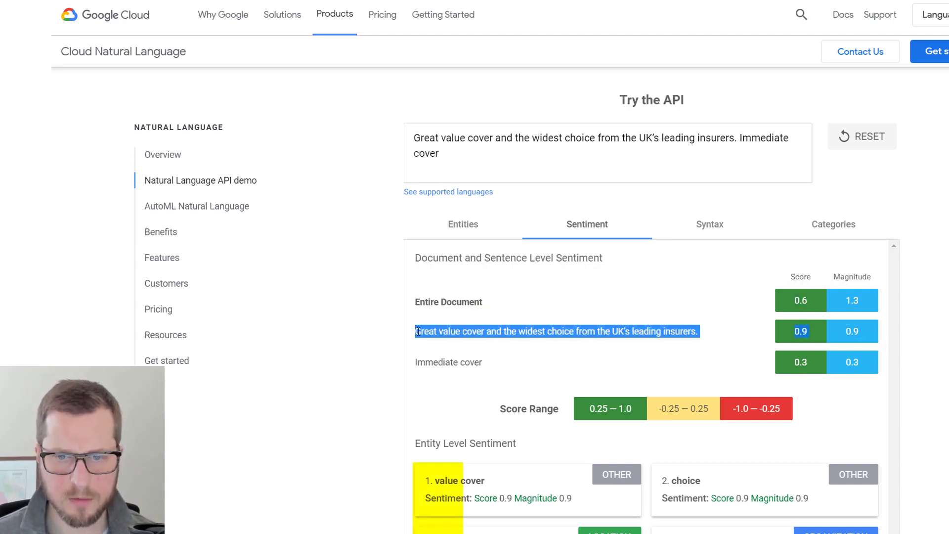
click(478, 358)
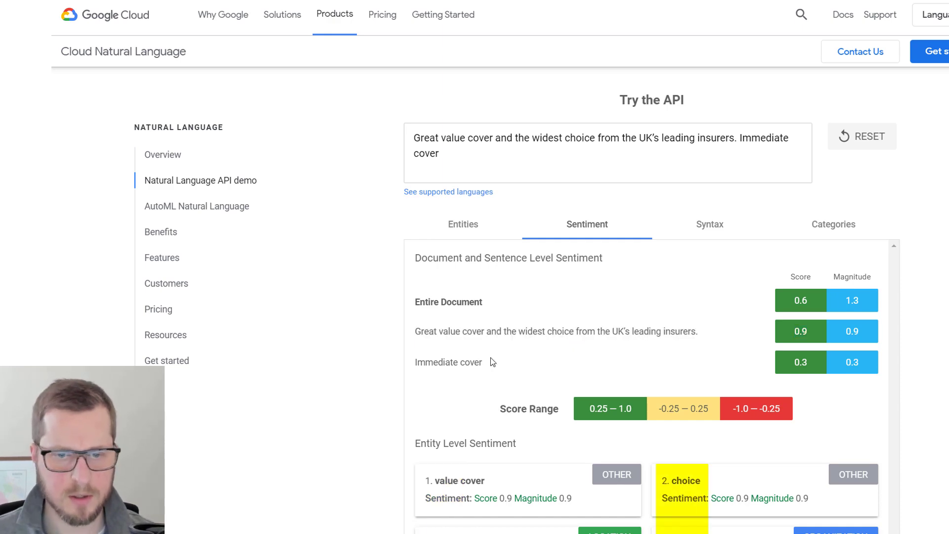
drag(485, 364, 410, 371)
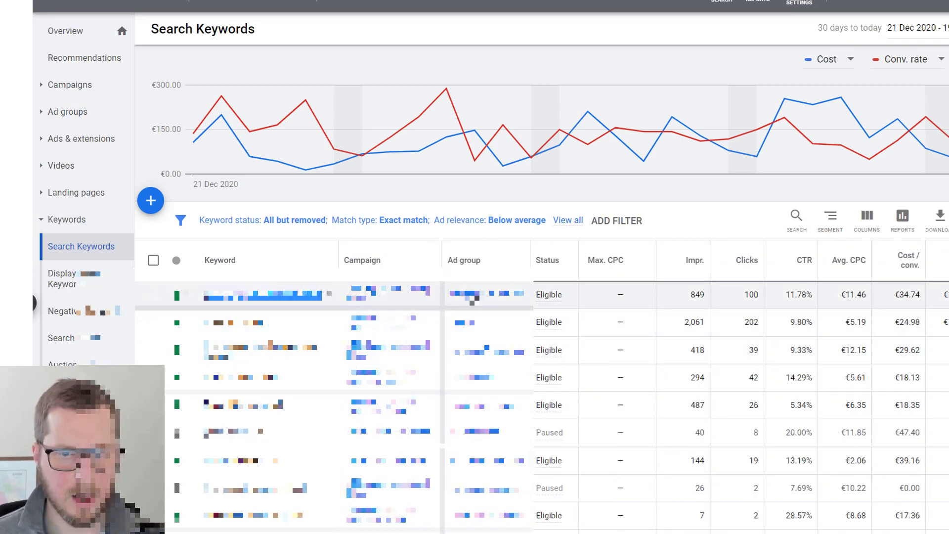
- In Google Ads, open the ads of the first below-average keyword's ad group and copy the expanded text ad's description
click(467, 294)
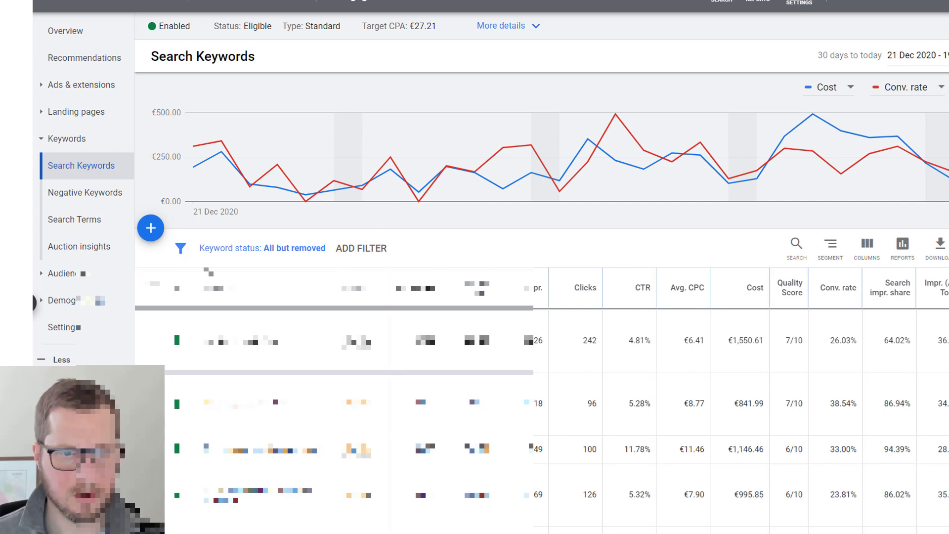
click(68, 92)
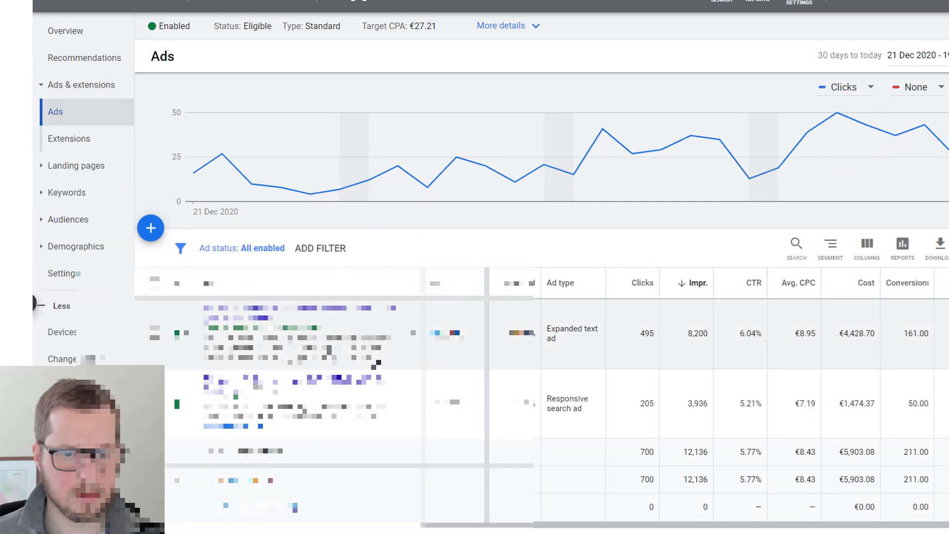
drag(386, 364, 204, 338)
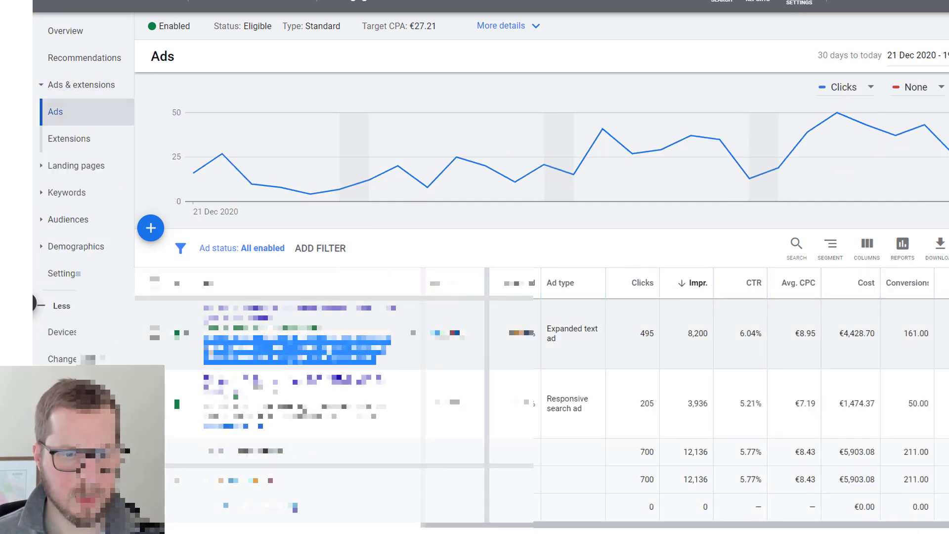
key(ctrl+c)
- Replace the text in the Natural Language API demo with the copied expanded text ad description and analyze it
key(ctrl+Tab)
key(ctrl+a)
key(ctrl+v)
click(881, 117)
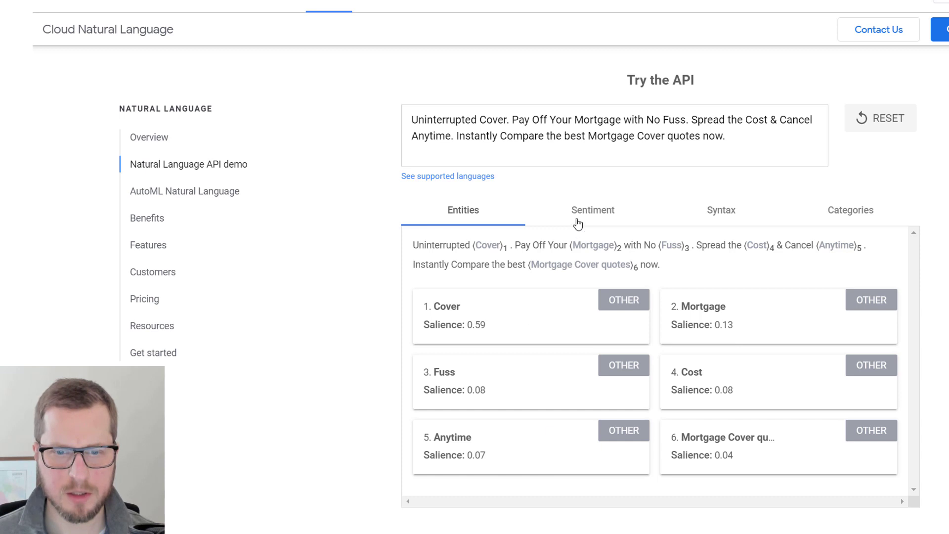
- Review the sentence-level sentiment scores and the content category of the expanded text ad's description
click(592, 210)
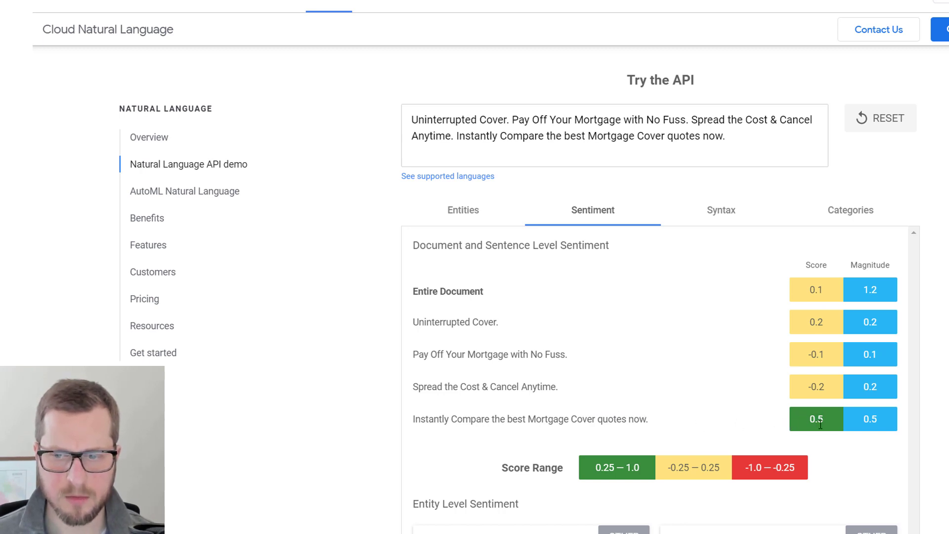
drag(823, 419, 802, 422)
click(473, 414)
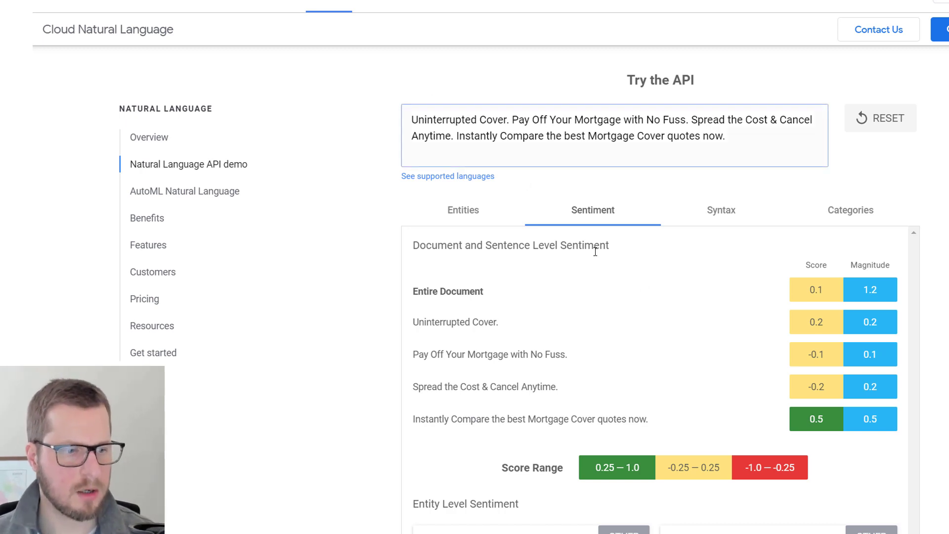
click(603, 212)
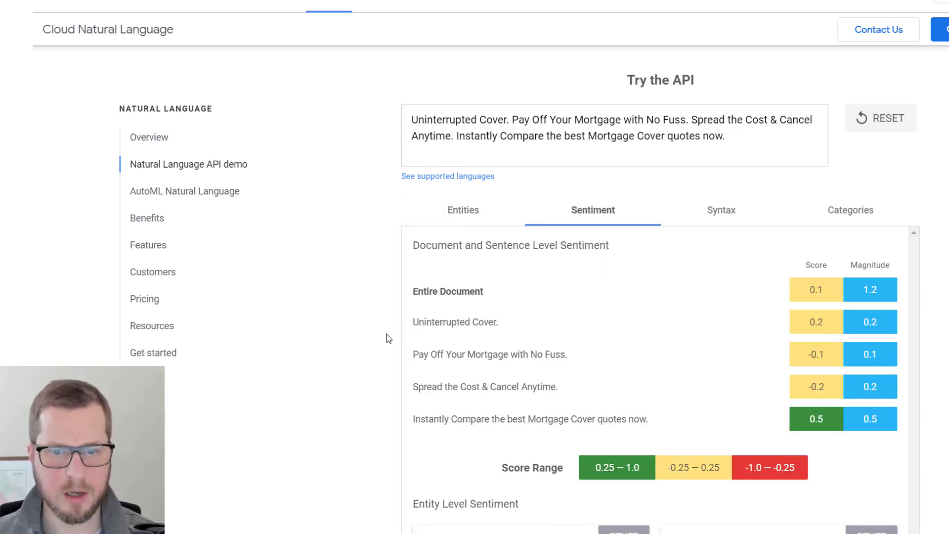
click(848, 213)
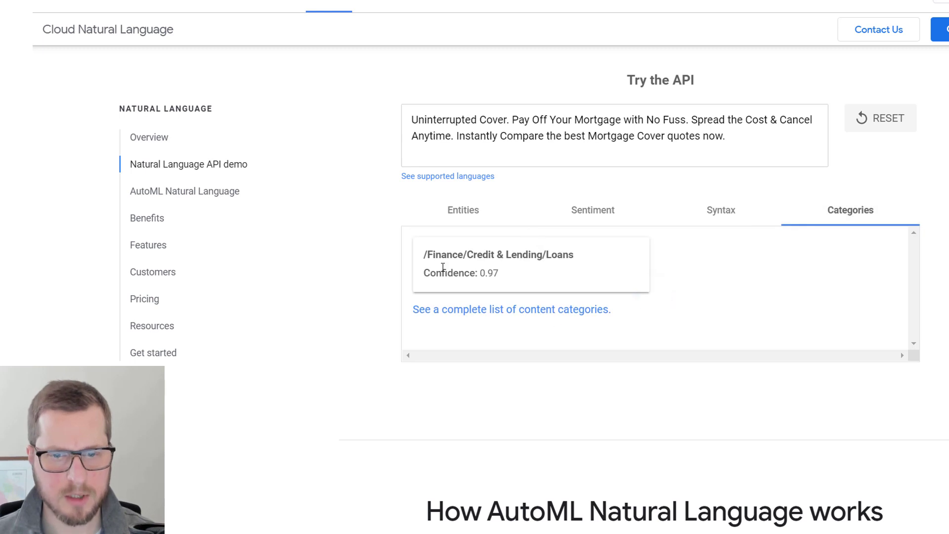
click(618, 223)
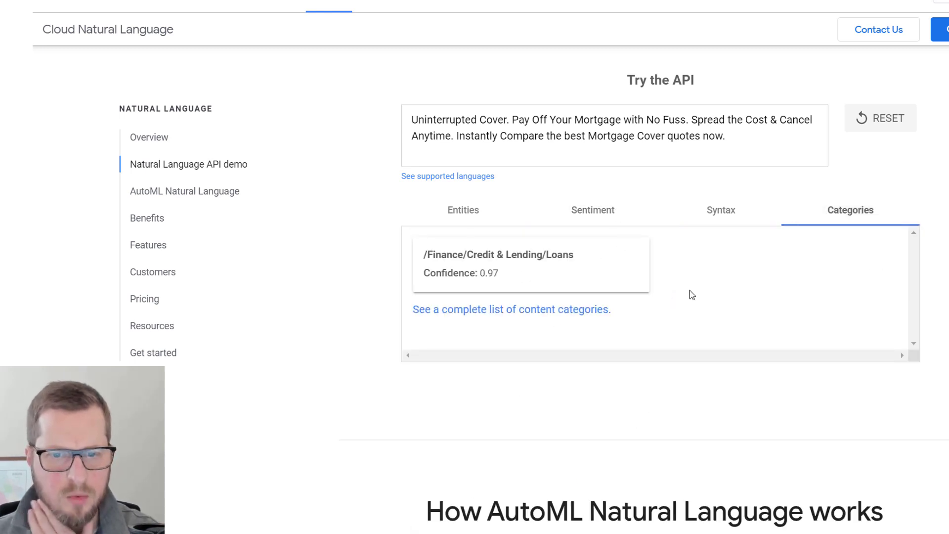
click(617, 212)
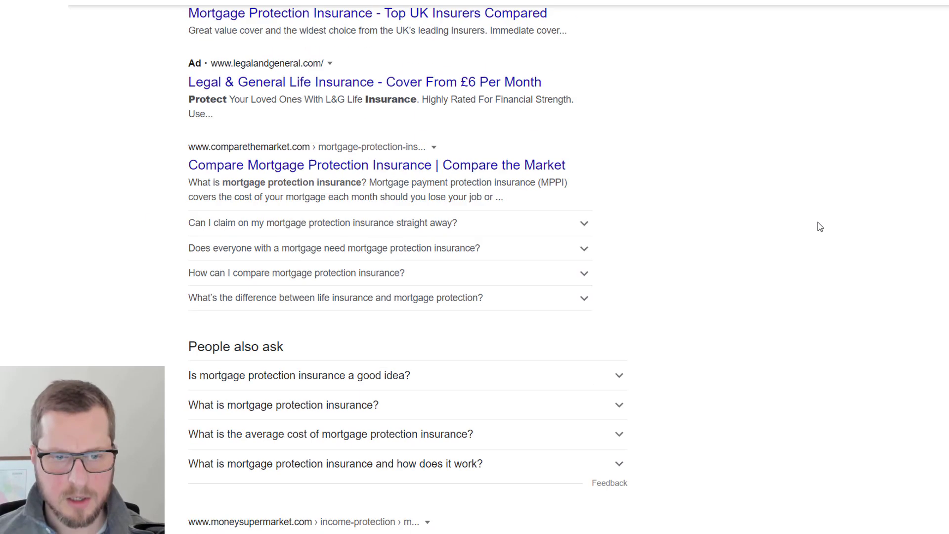
- Look through the Google results for "mortgage protection insurance", comparing the ads, organic listings and People also ask questions
scroll(817, 225, down, 1)
scroll(638, 173, down, 1)
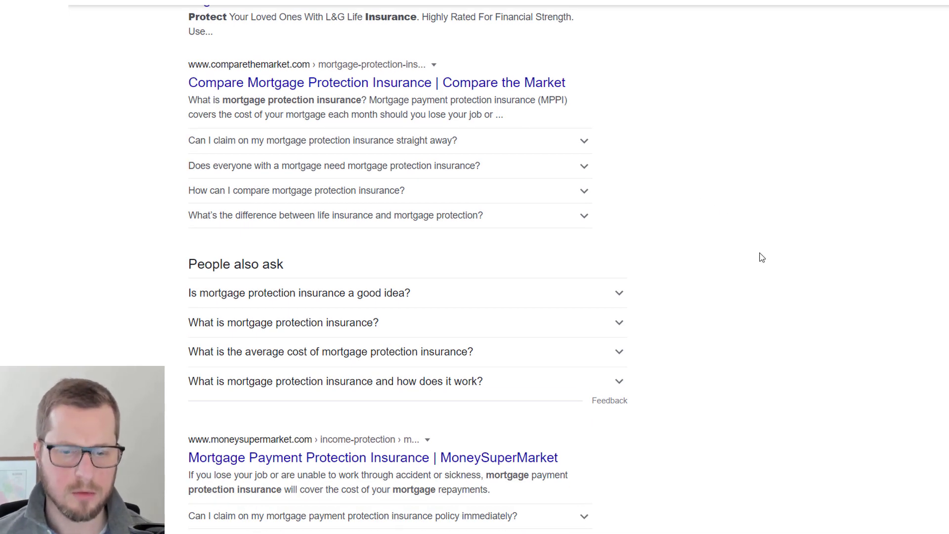
scroll(732, 247, down, 1)
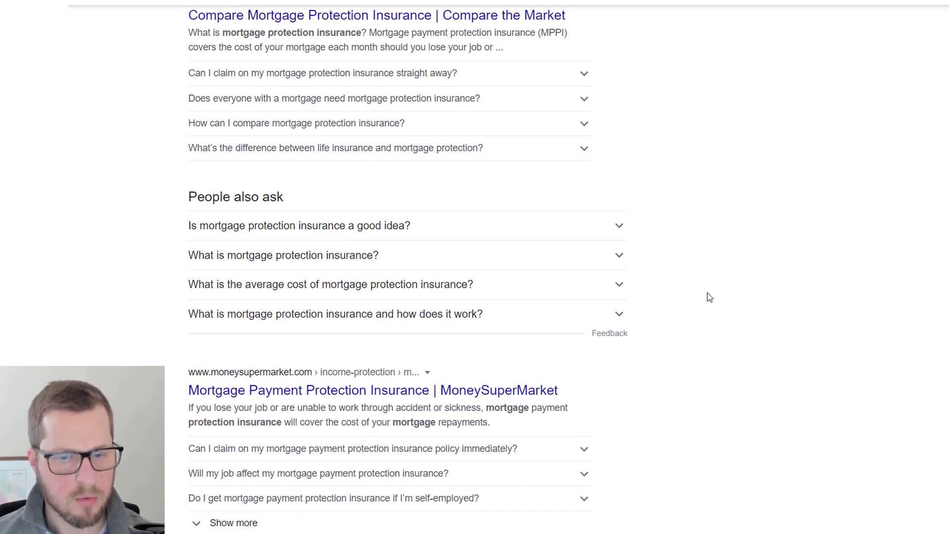
scroll(737, 312, up, 7)
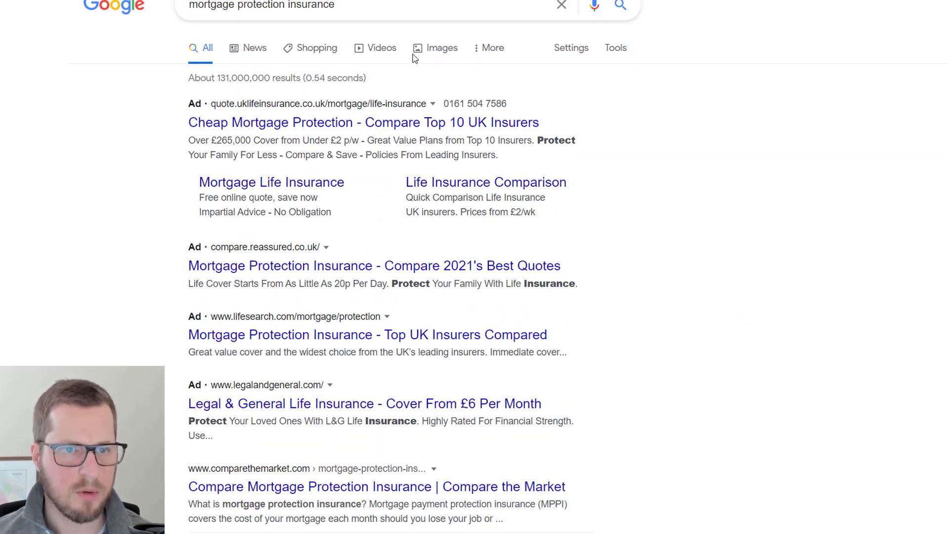
scroll(561, 170, down, 9)
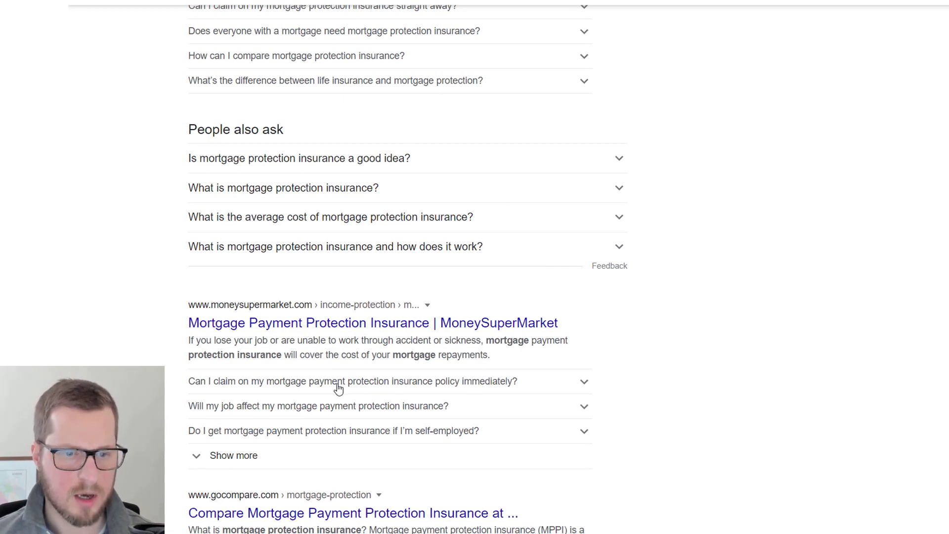
scroll(677, 192, up, 9)
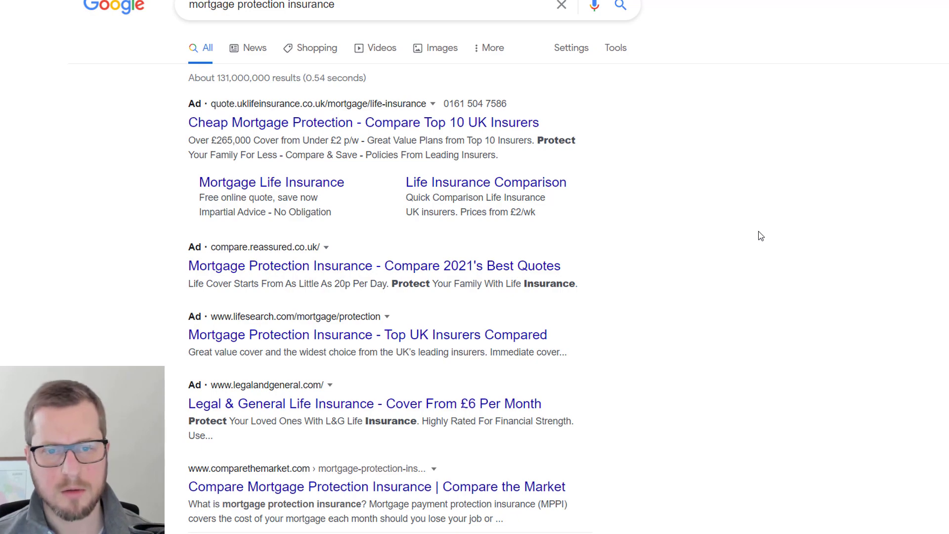
scroll(791, 223, down, 7)
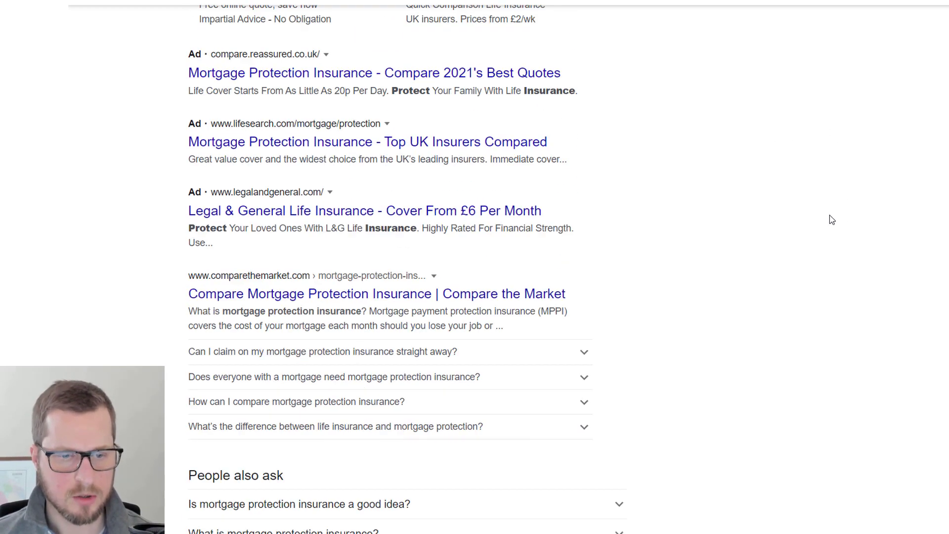
scroll(752, 247, down, 10)
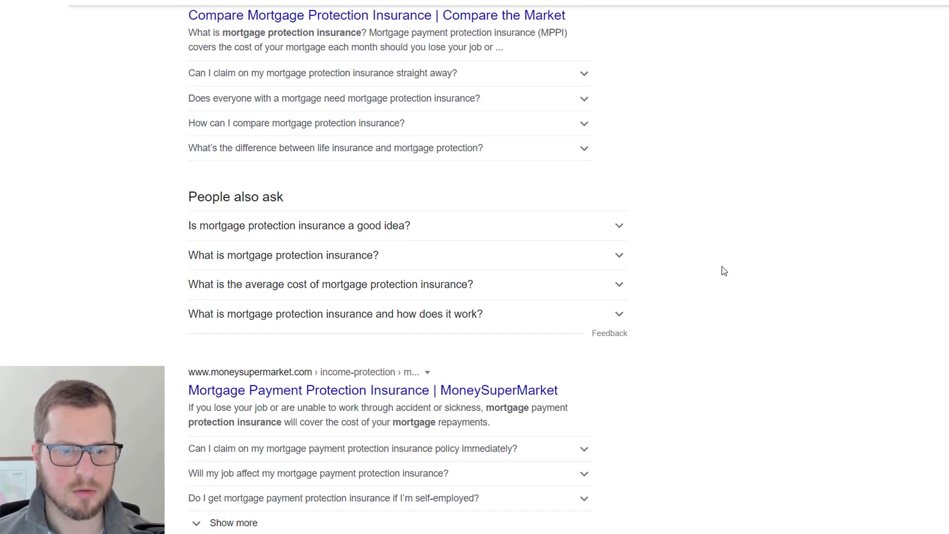
scroll(756, 178, up, 17)
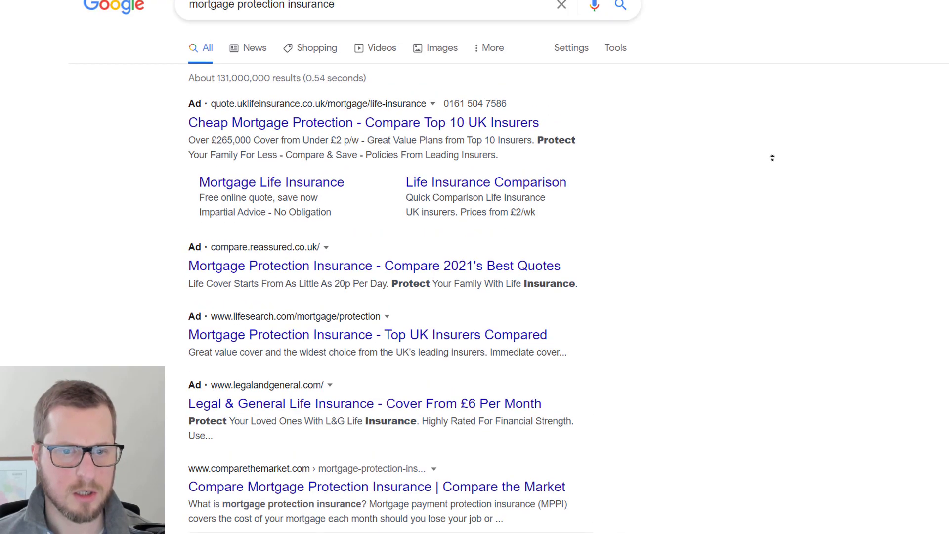